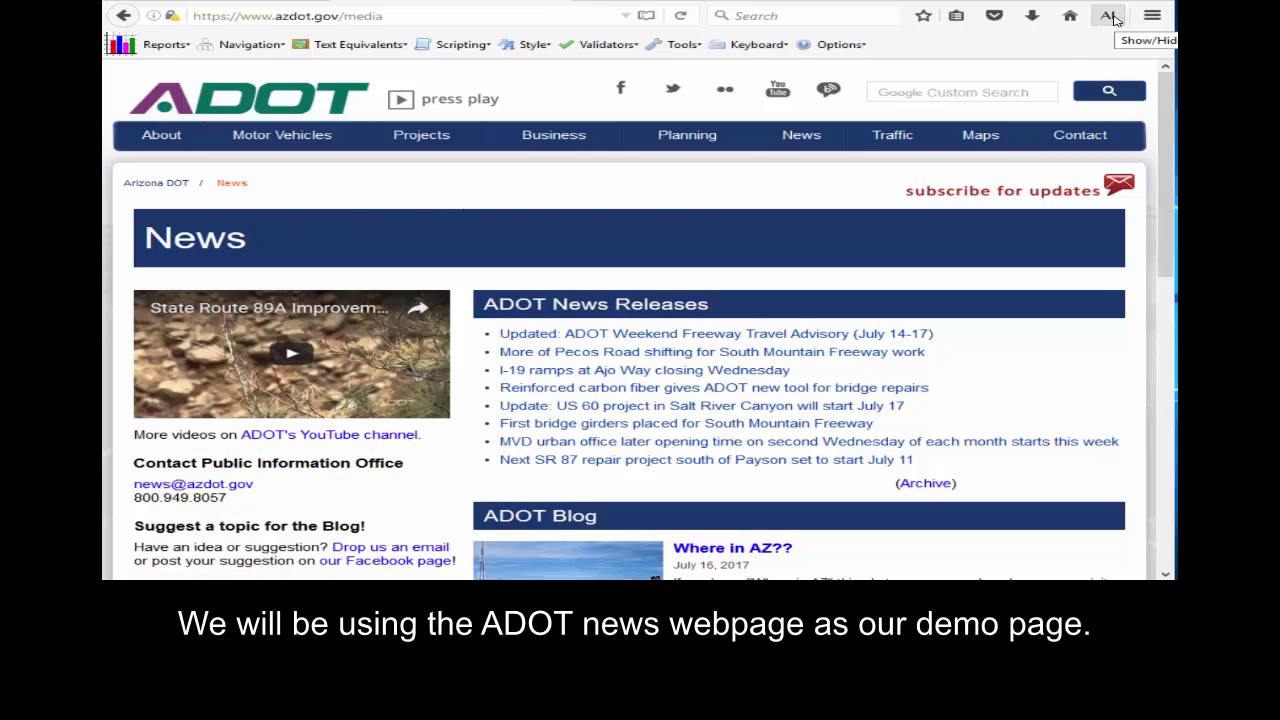
# Open AInspector Sidebar for the ADOT News page and review its violation, warning, manual-check and pass counts.
pyautogui.click(1110, 16)
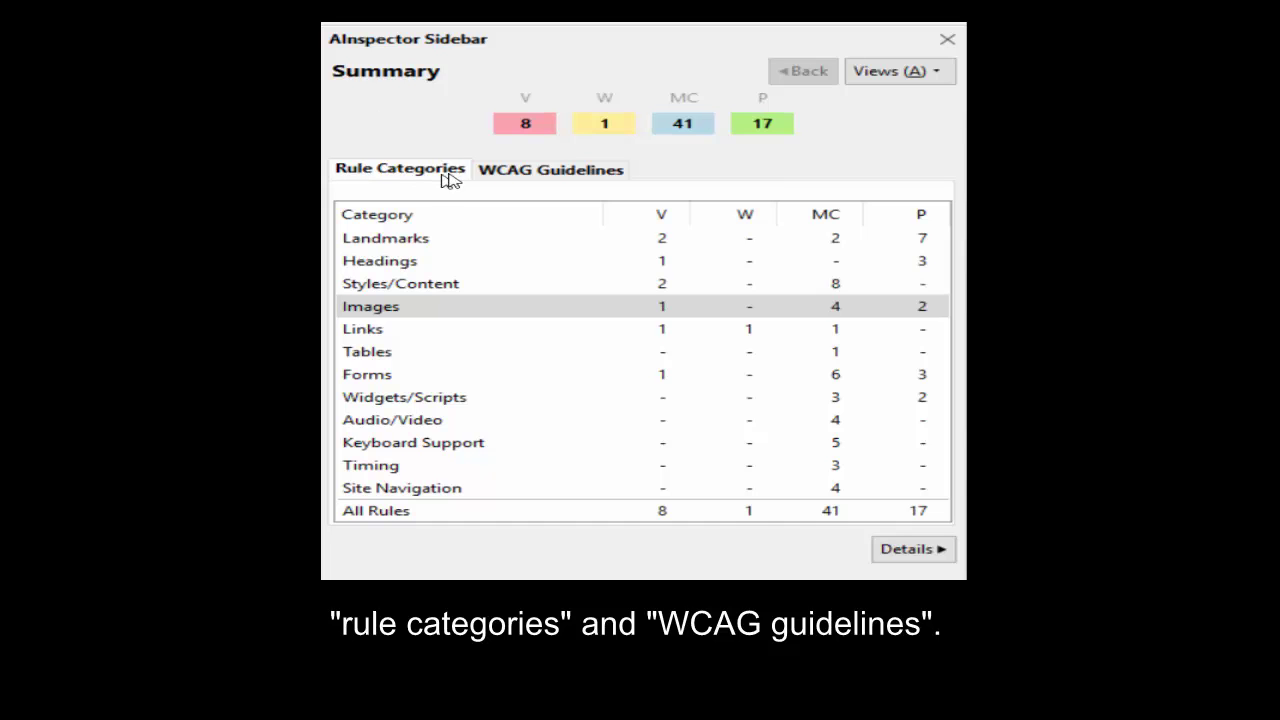
pyautogui.click(537, 172)
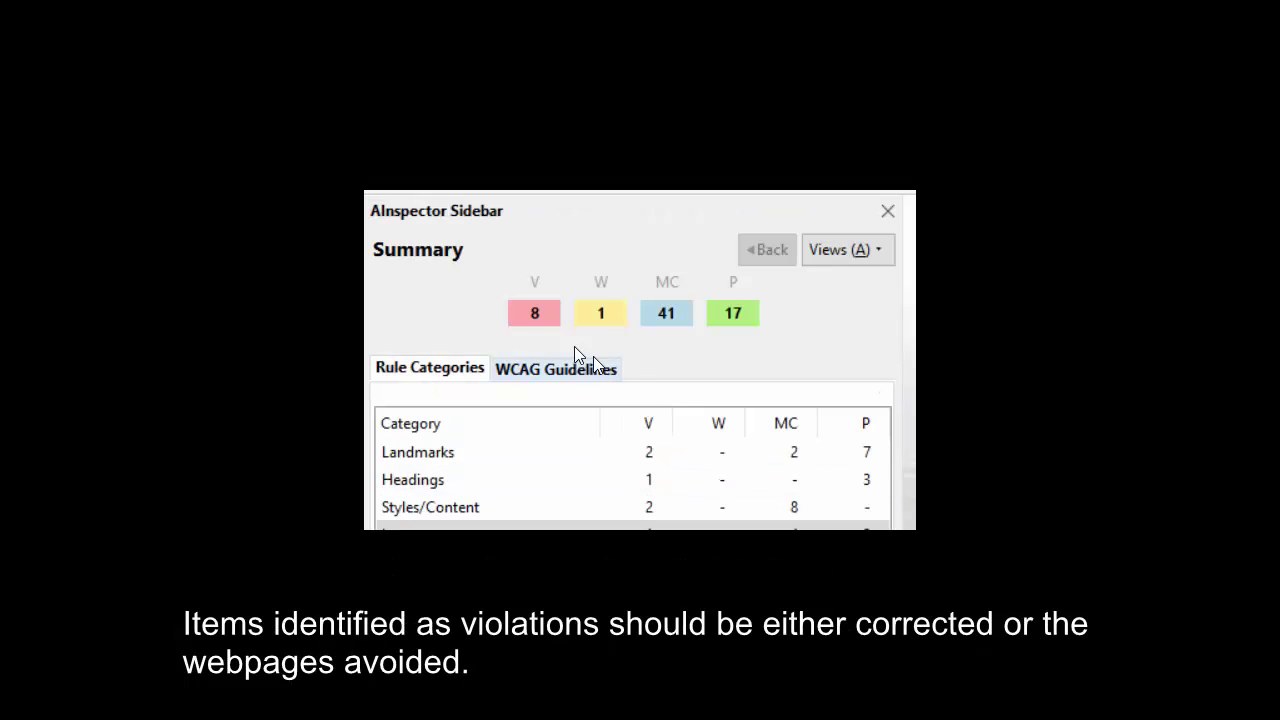
pyautogui.moveTo(535, 315)
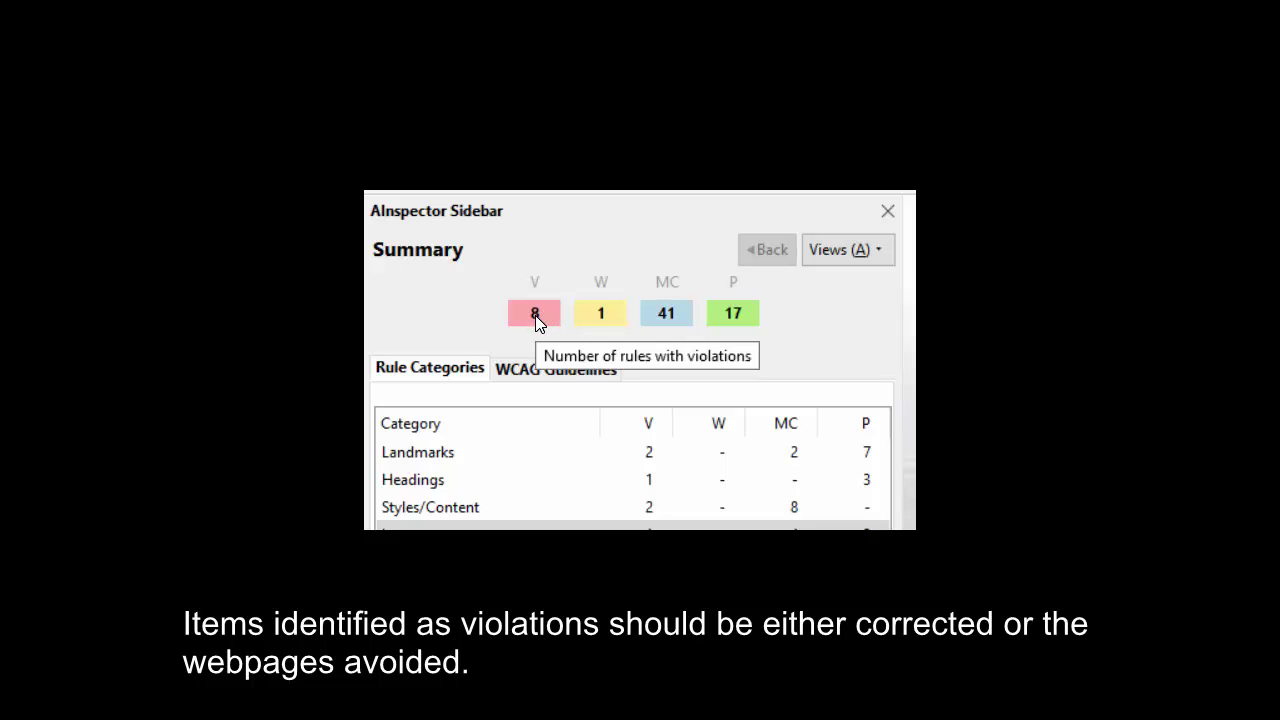
pyautogui.moveTo(650, 430)
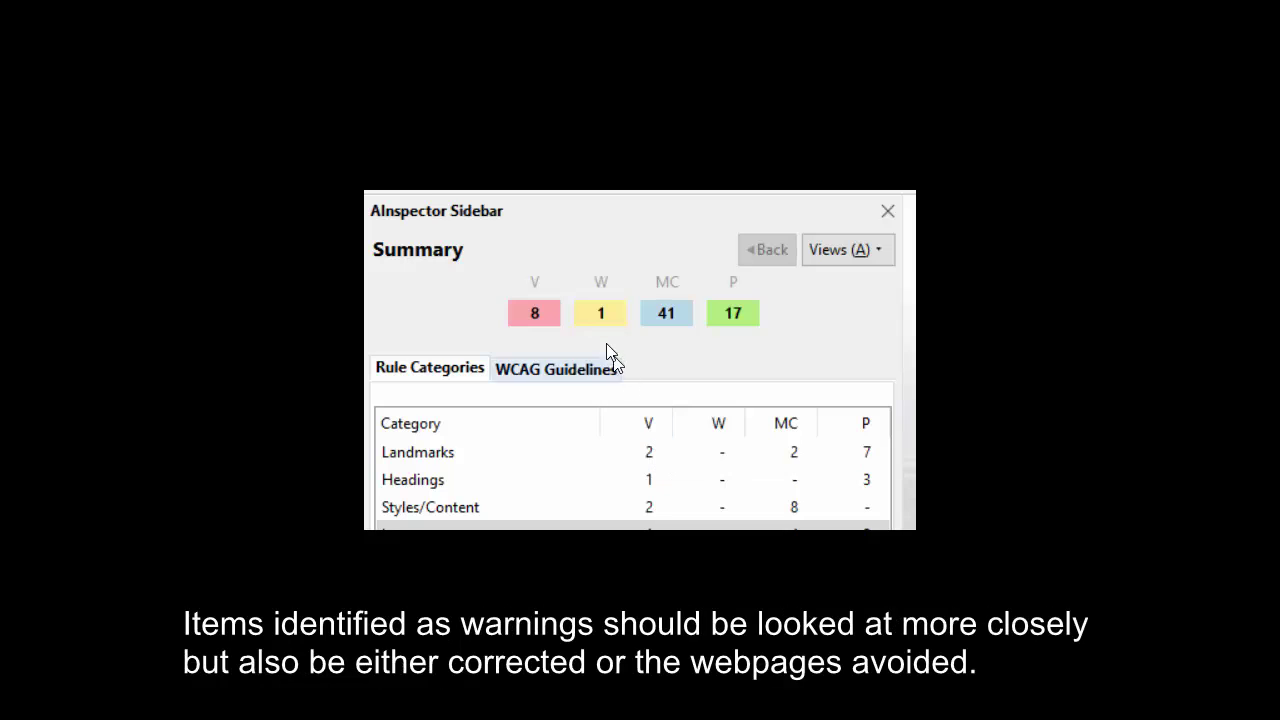
pyautogui.moveTo(600, 322)
pyautogui.moveTo(718, 425)
pyautogui.moveTo(666, 308)
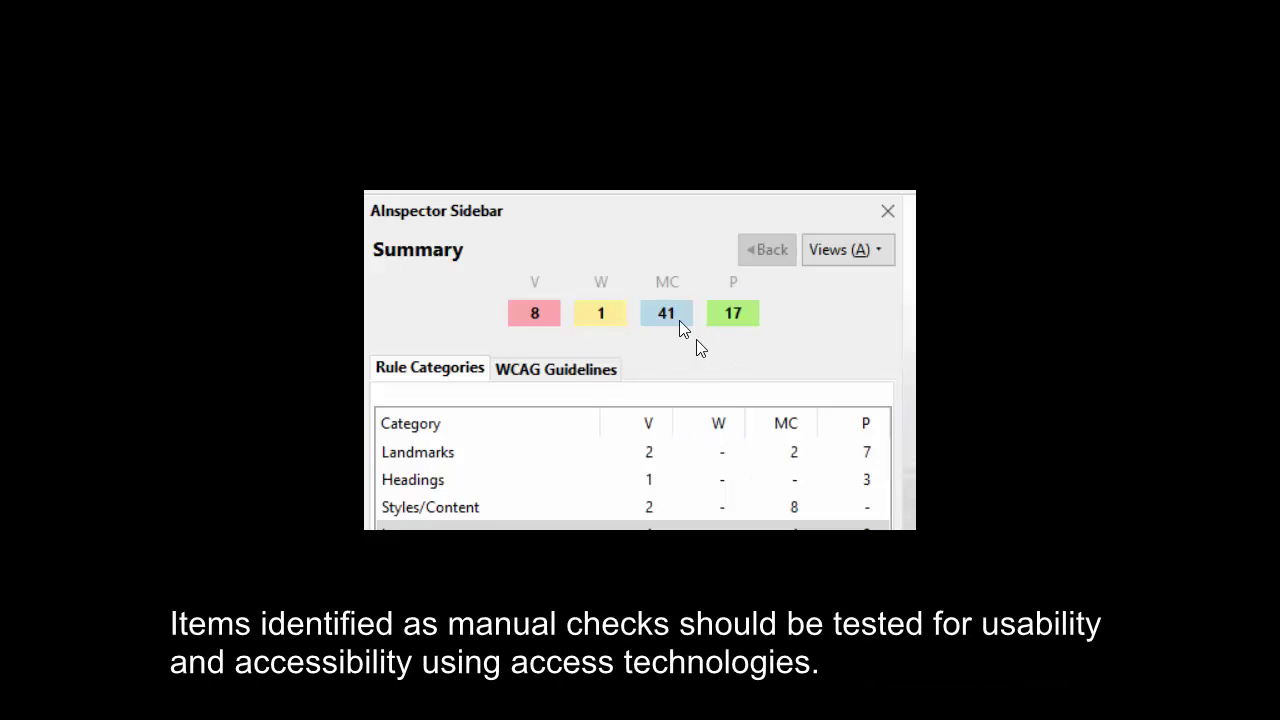
pyautogui.moveTo(795, 432)
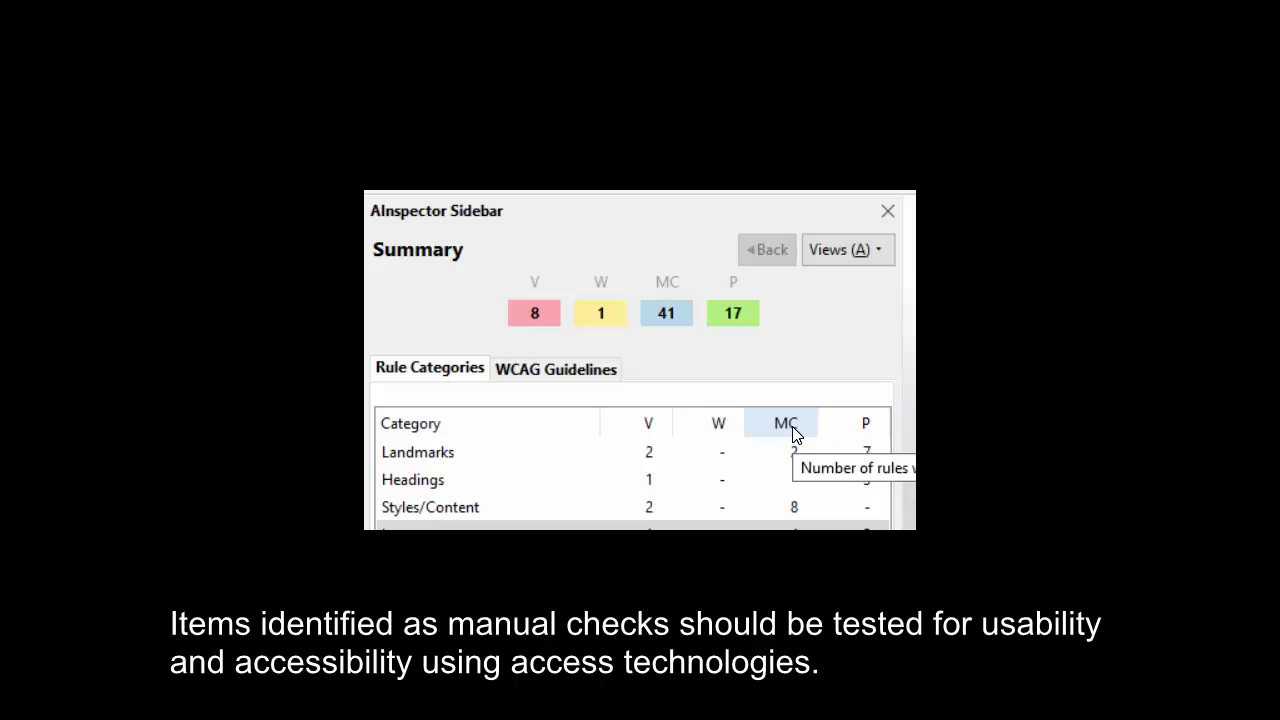
pyautogui.moveTo(739, 316)
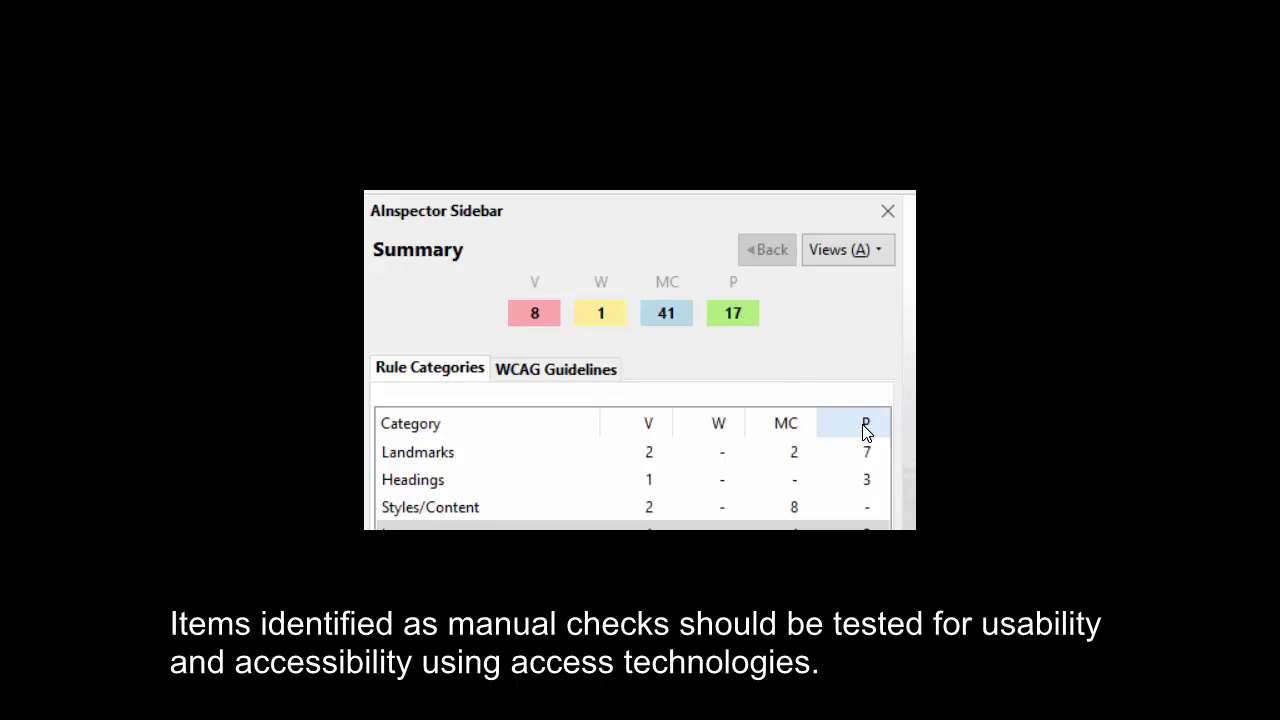
pyautogui.moveTo(866, 432)
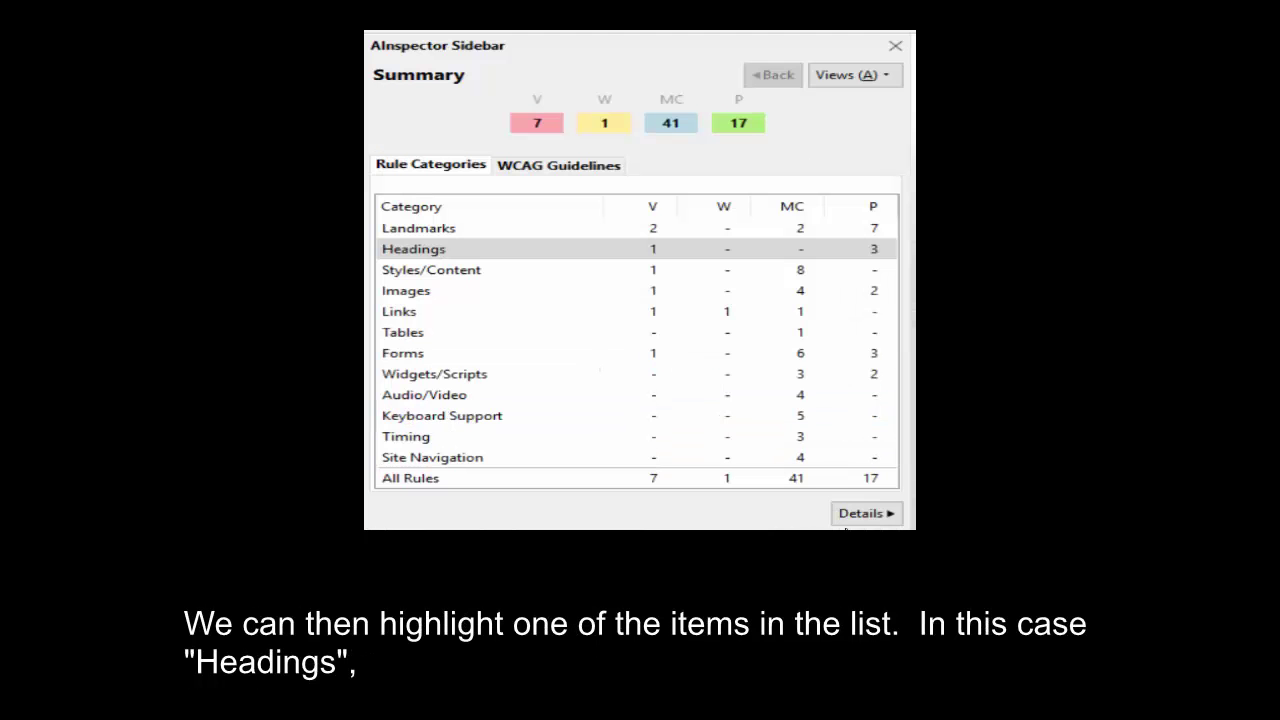
# Show the Headings rule results: one nesting violation, three passes and four N/A rules.
pyautogui.click(645, 248)
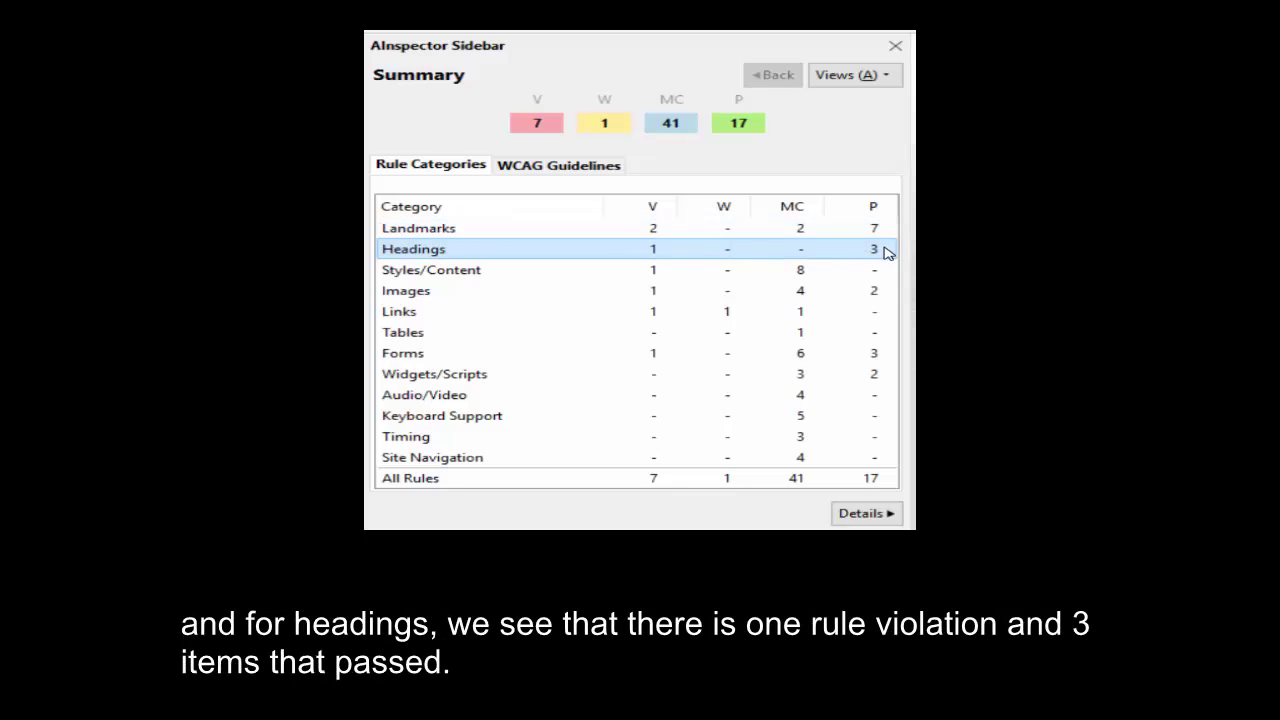
pyautogui.click(437, 255)
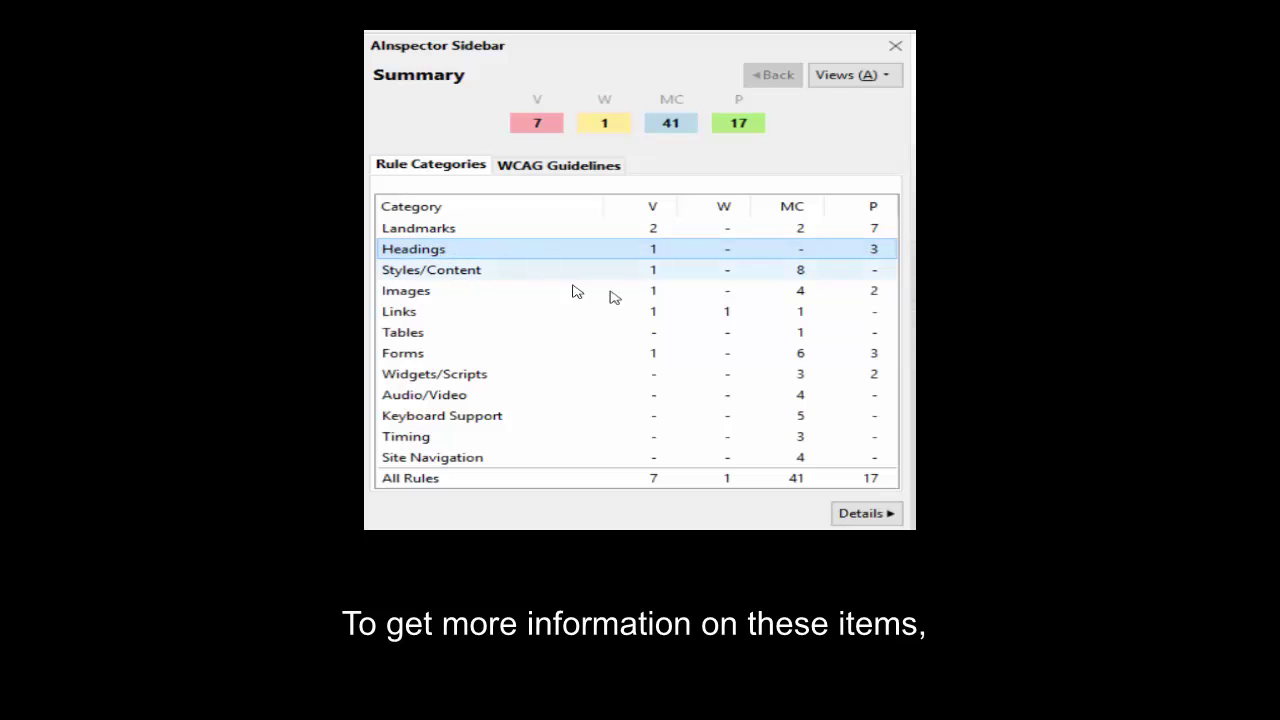
pyautogui.click(862, 513)
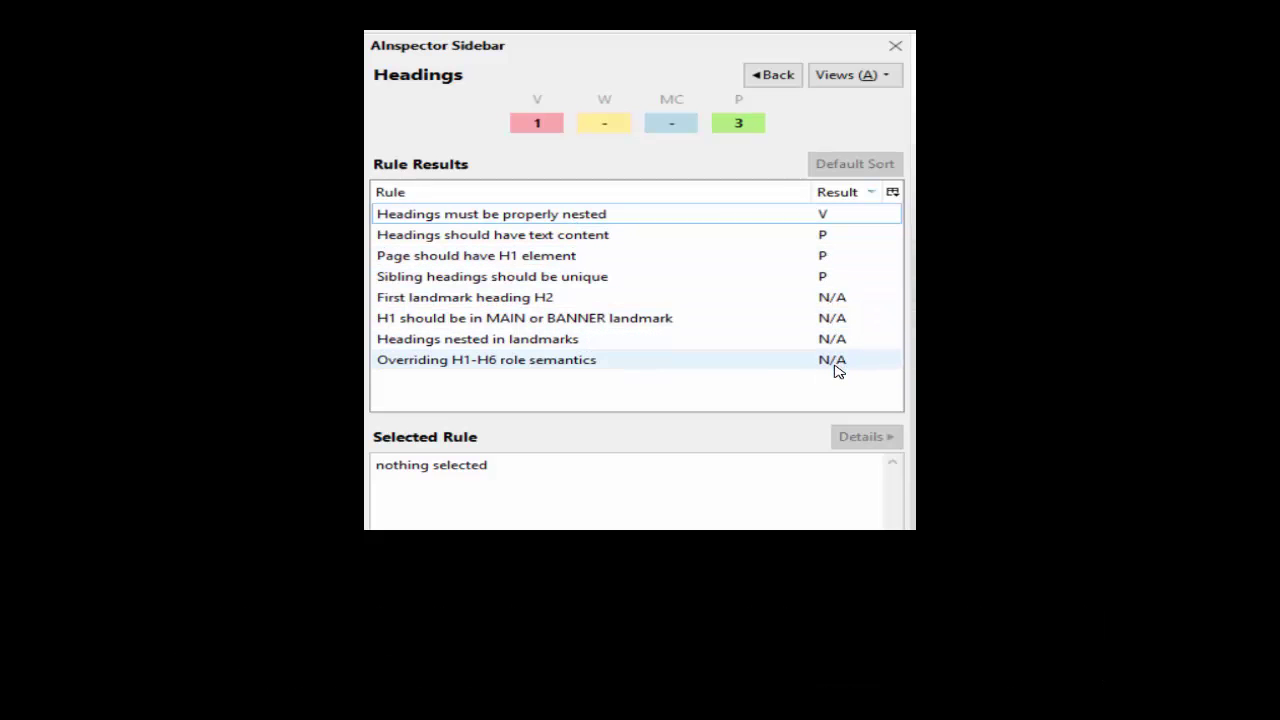
# Open and scroll through the full details of the 'Headings must be properly nested' rule.
pyautogui.click(578, 222)
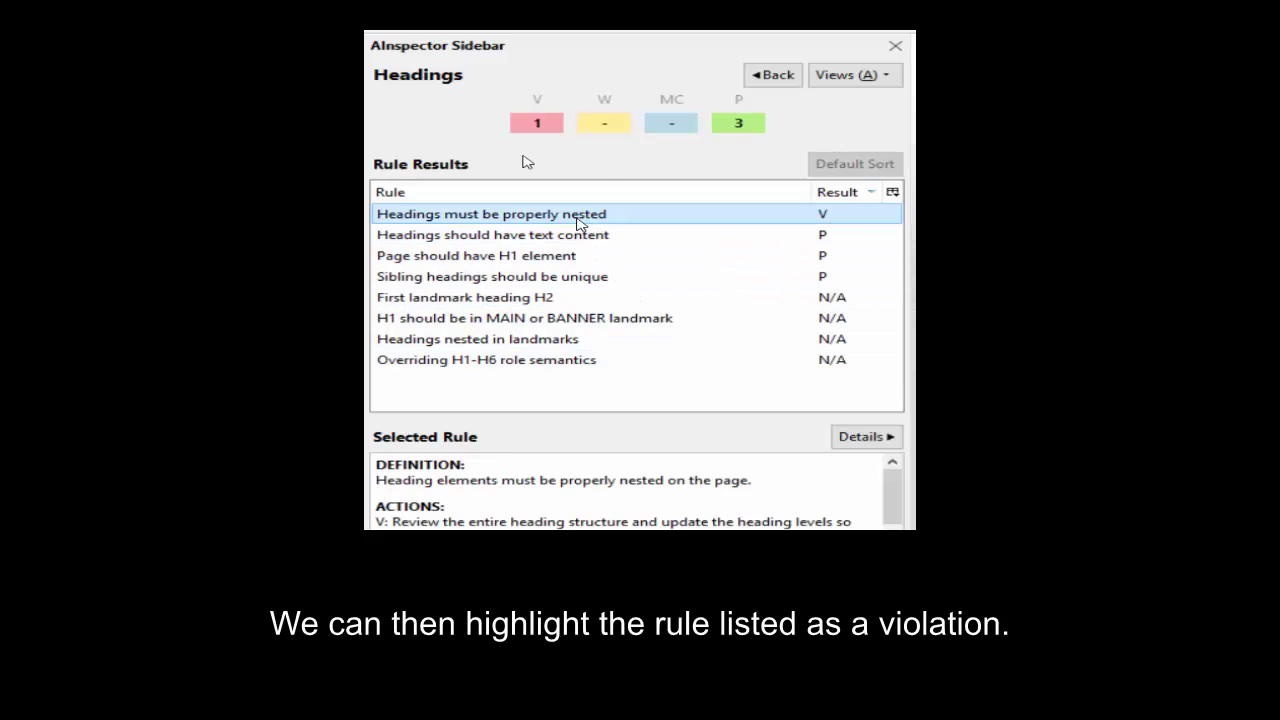
pyautogui.click(862, 438)
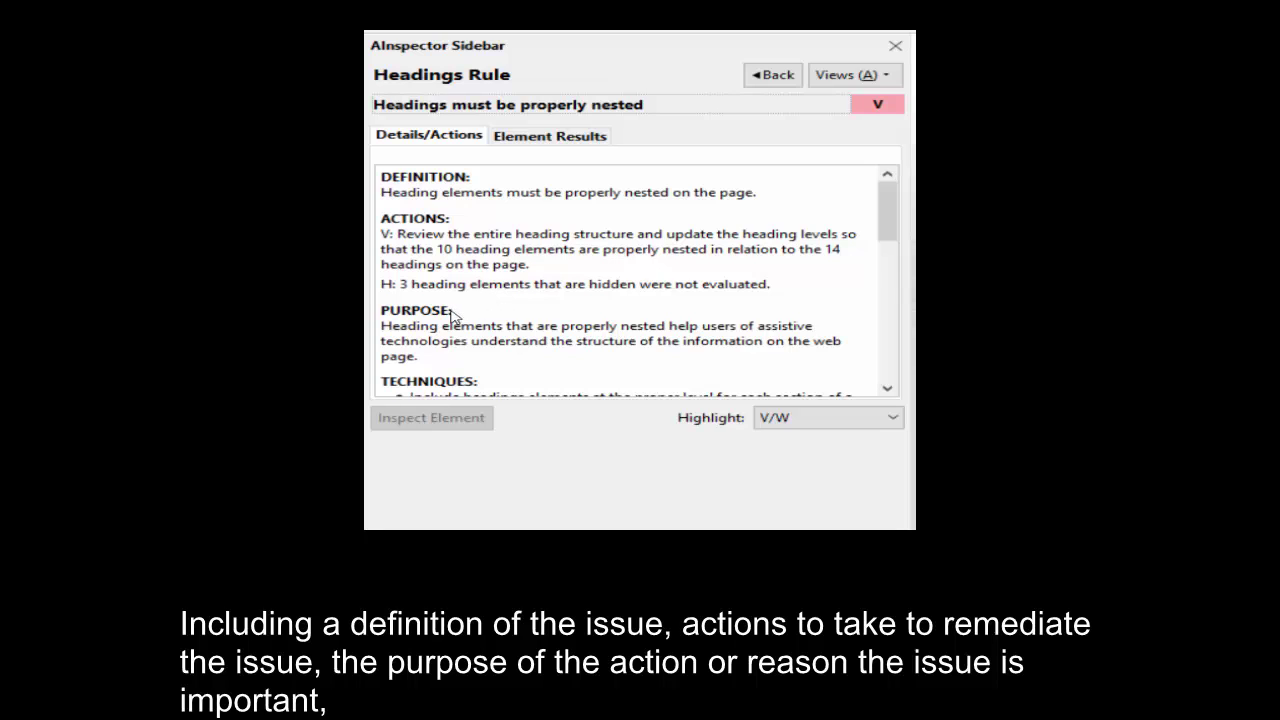
pyautogui.click(889, 233)
pyautogui.moveTo(893, 233); pyautogui.dragTo(897, 296)
pyautogui.moveTo(897, 296); pyautogui.dragTo(890, 373)
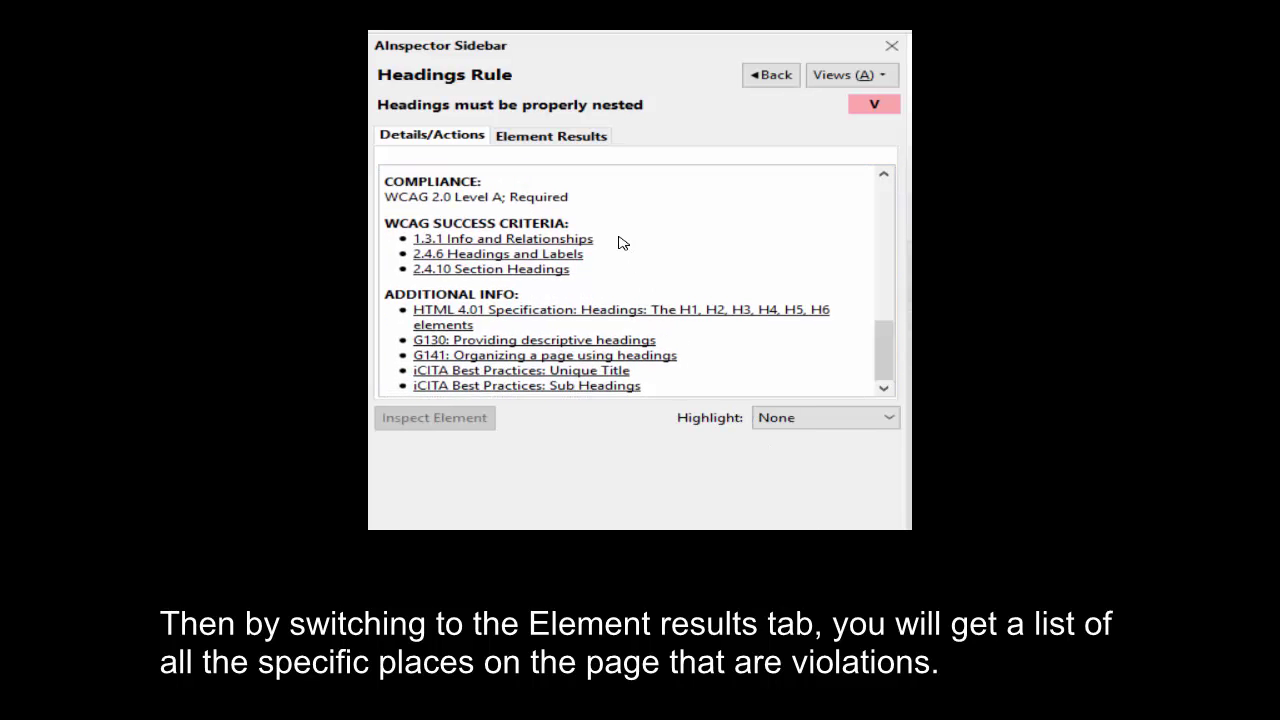
# List the page elements breaking the nesting rule and set highlighting to violations and warnings (V/W).
pyautogui.click(563, 143)
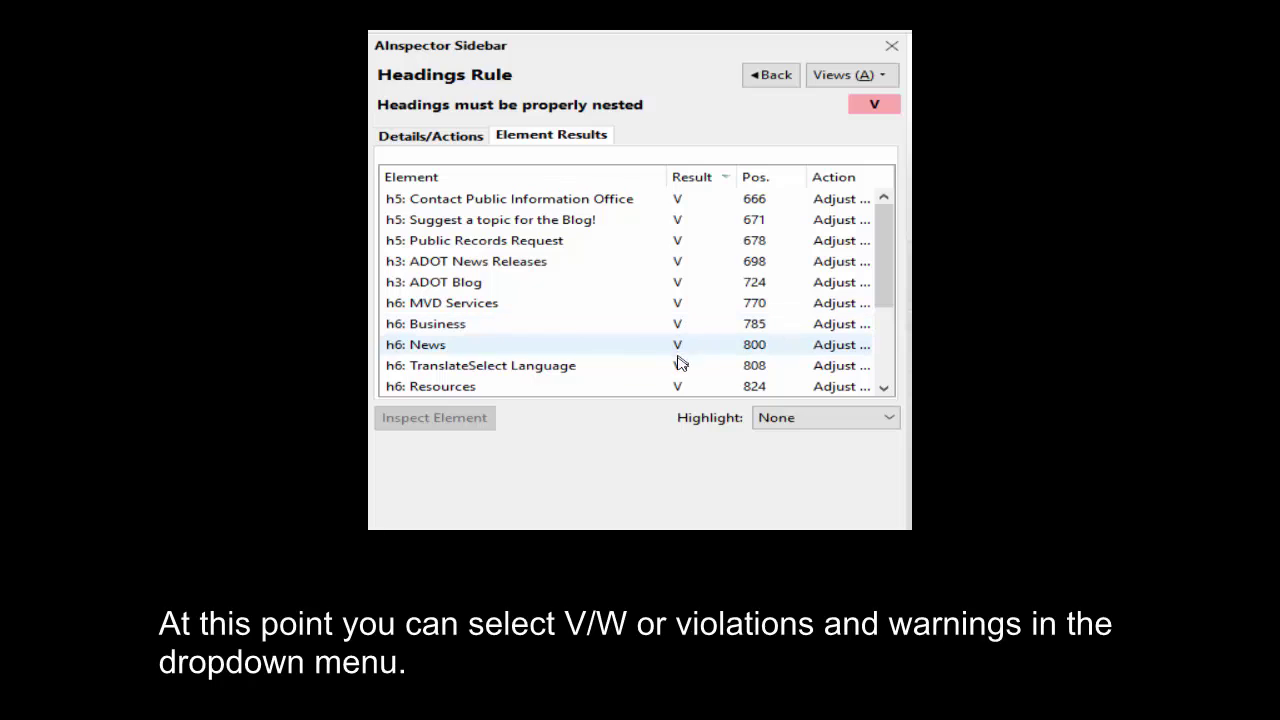
pyautogui.click(889, 419)
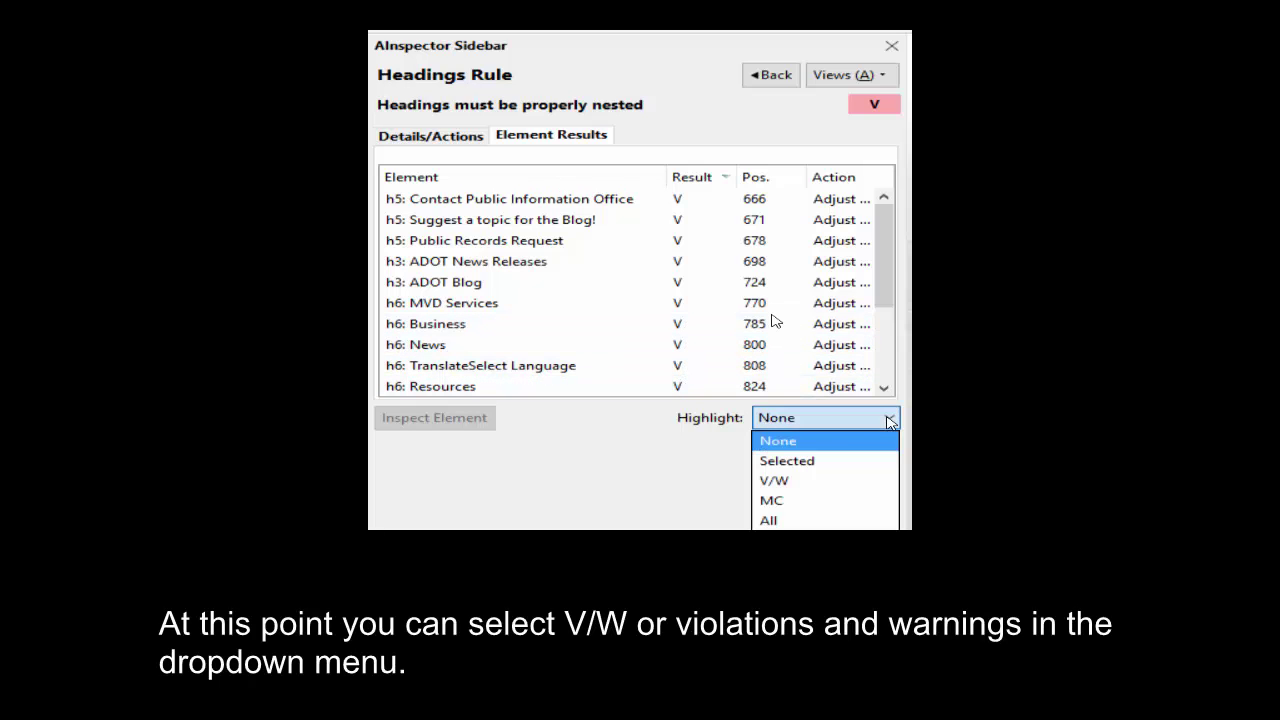
pyautogui.click(808, 482)
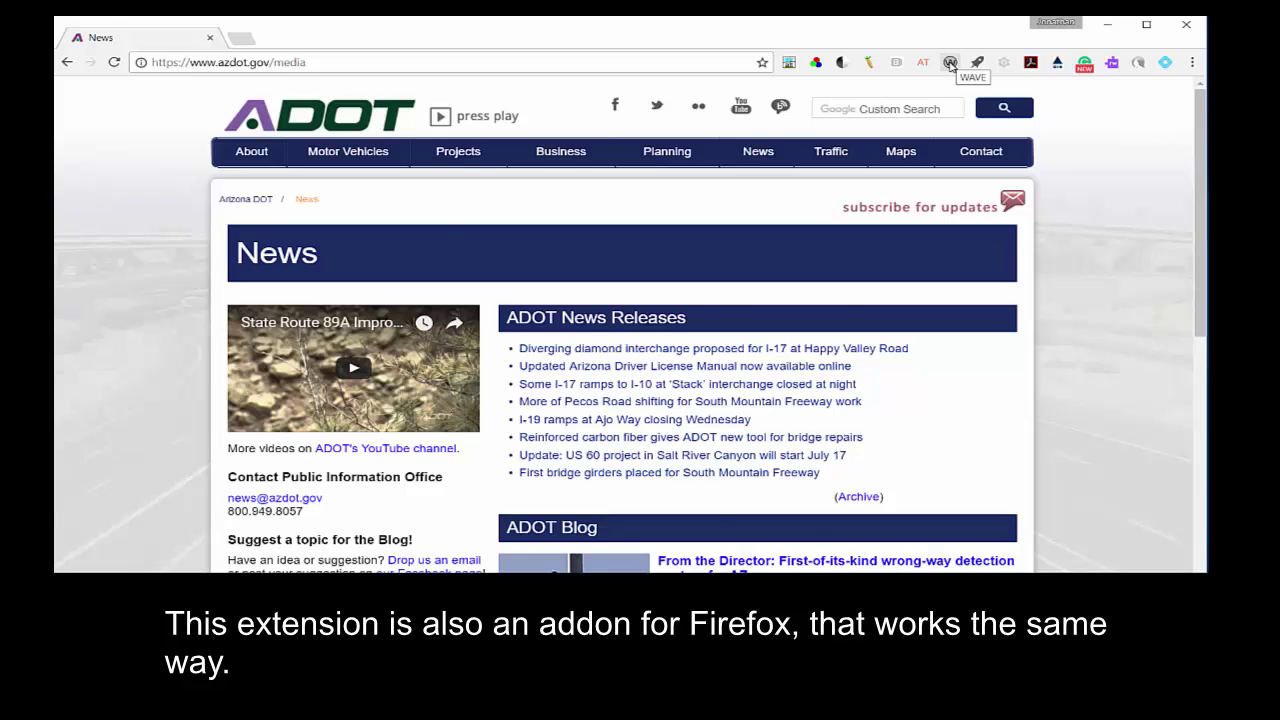
# Run WAVE on the ADOT page and view its 'Document language missing' error.
pyautogui.click(950, 63)
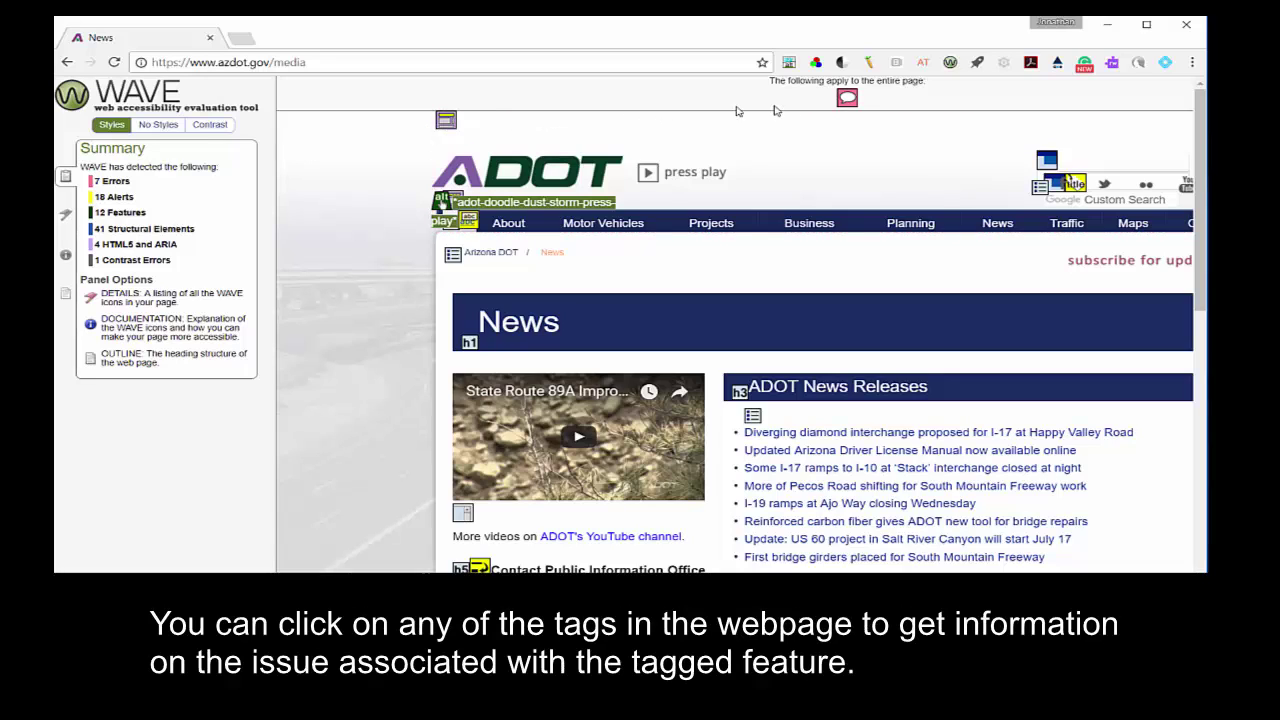
pyautogui.click(854, 100)
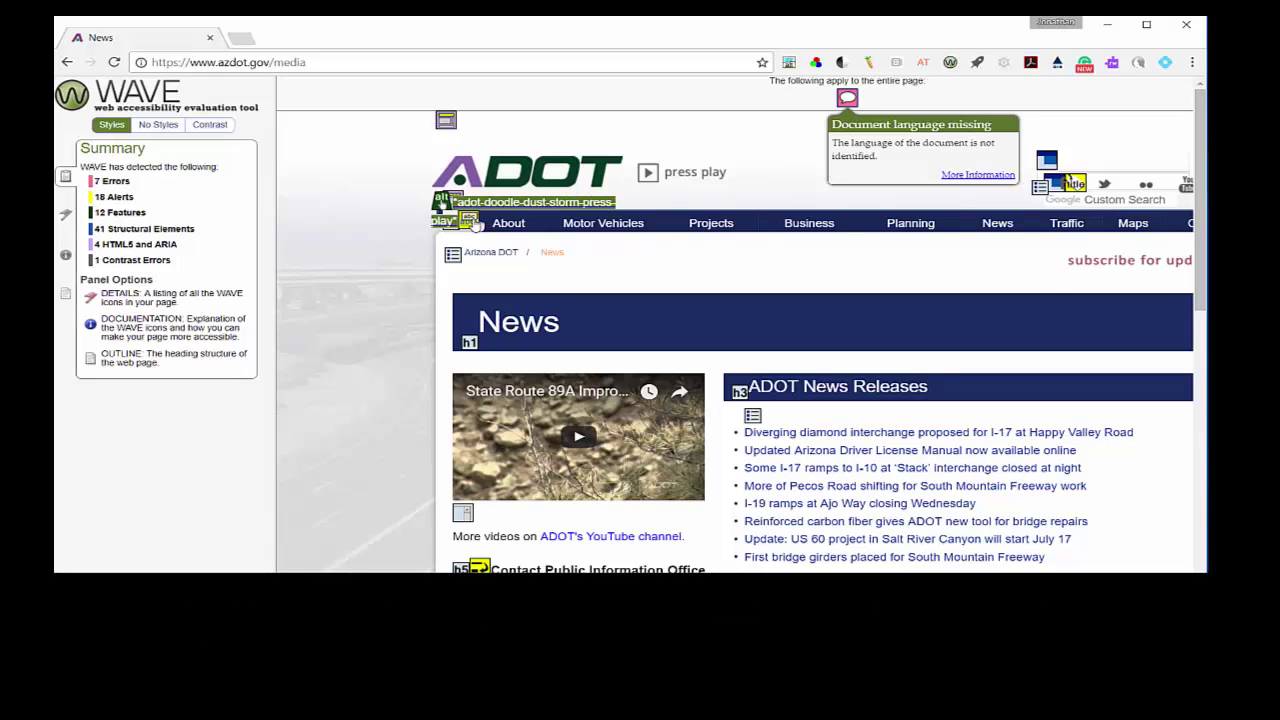
# In No Styles view, inspect the flagged Custom Search field, image button and subscribe-for-updates linked image.
pyautogui.click(158, 125)
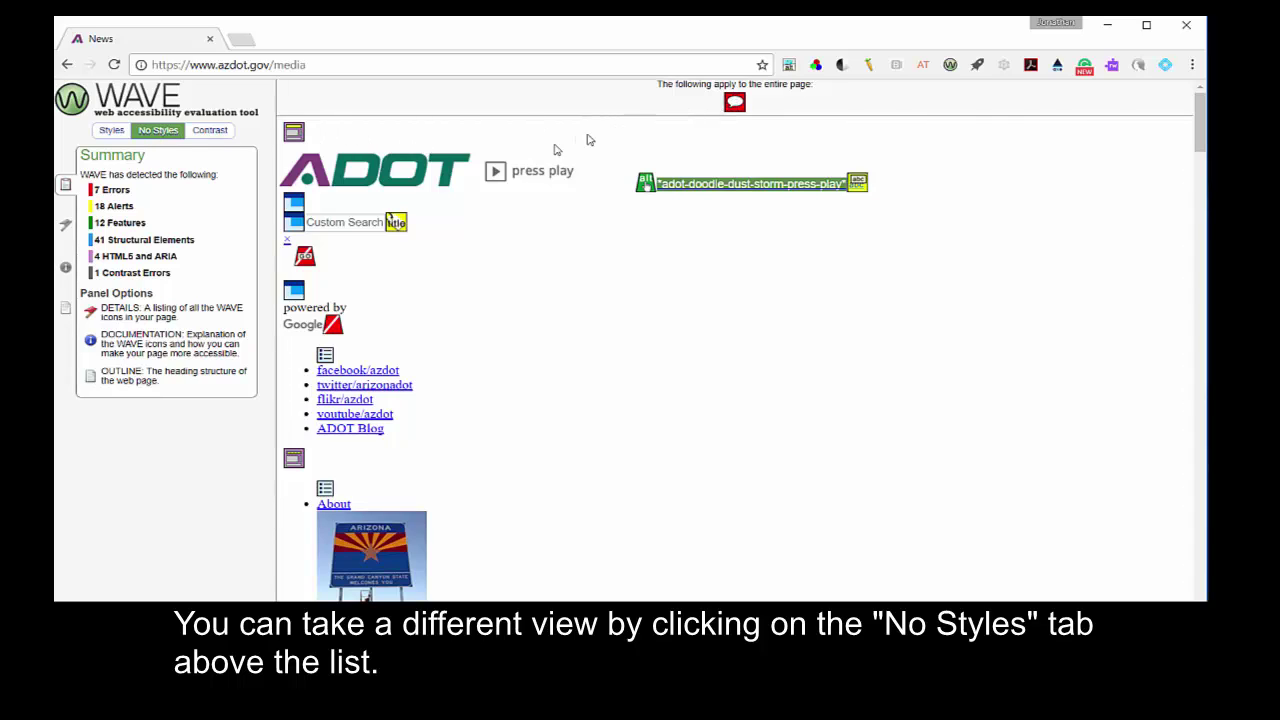
pyautogui.click(398, 223)
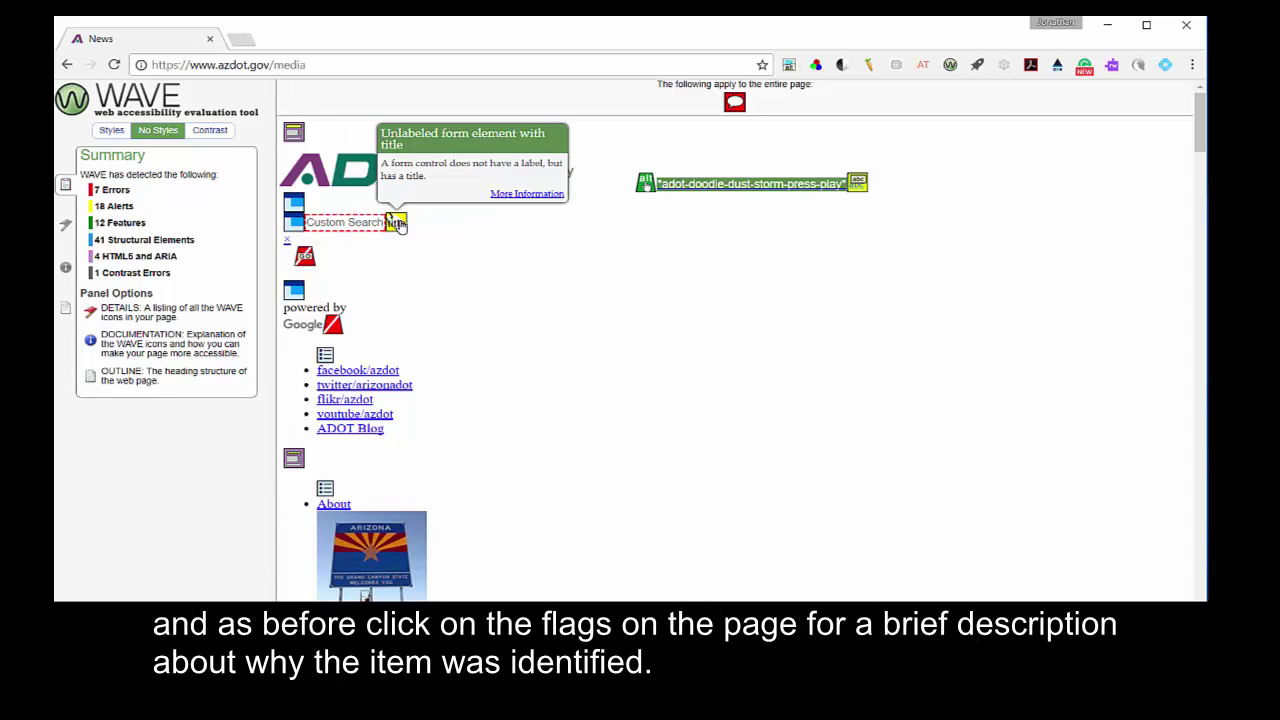
pyautogui.click(305, 261)
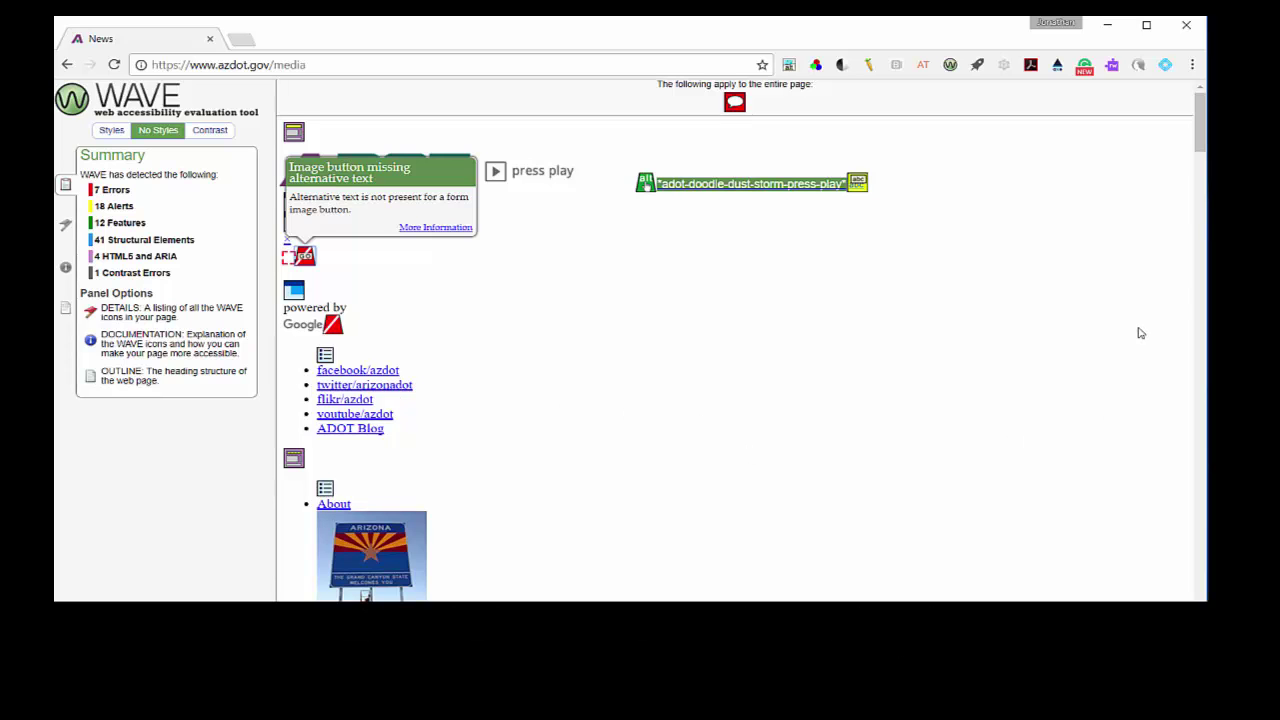
pyautogui.moveTo(1201, 142); pyautogui.dragTo(1202, 355)
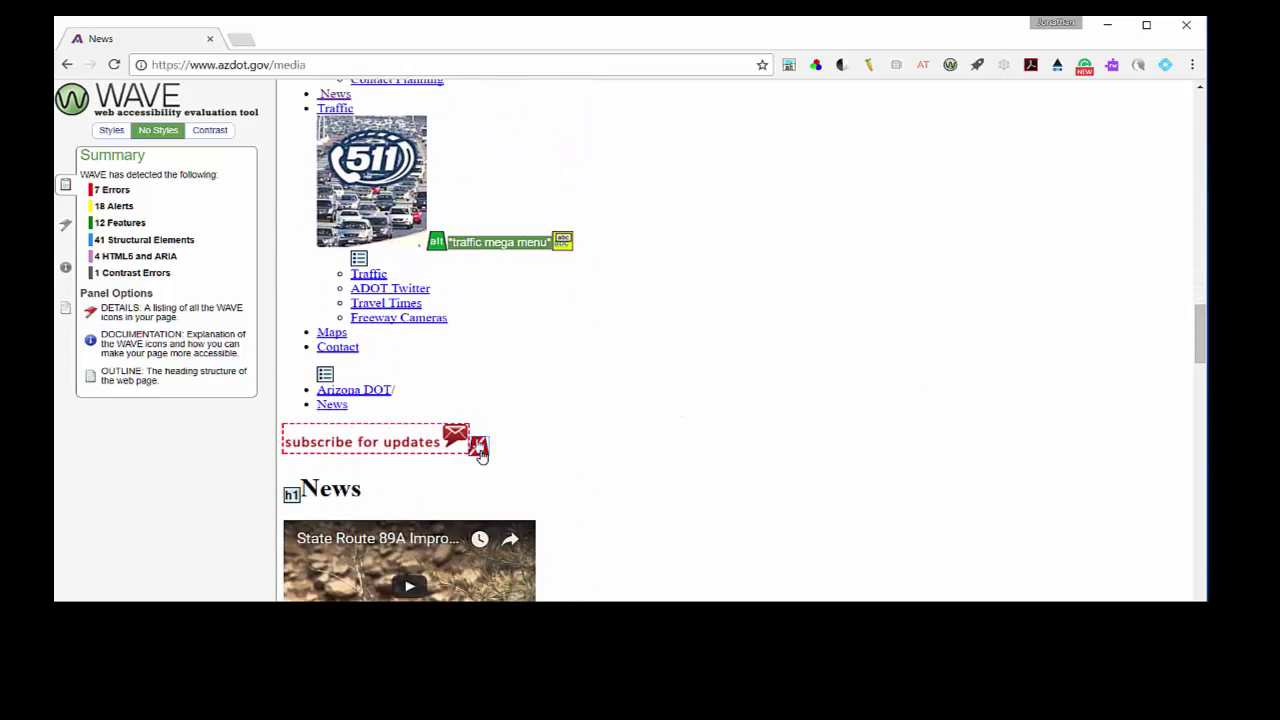
pyautogui.moveTo(480, 452)
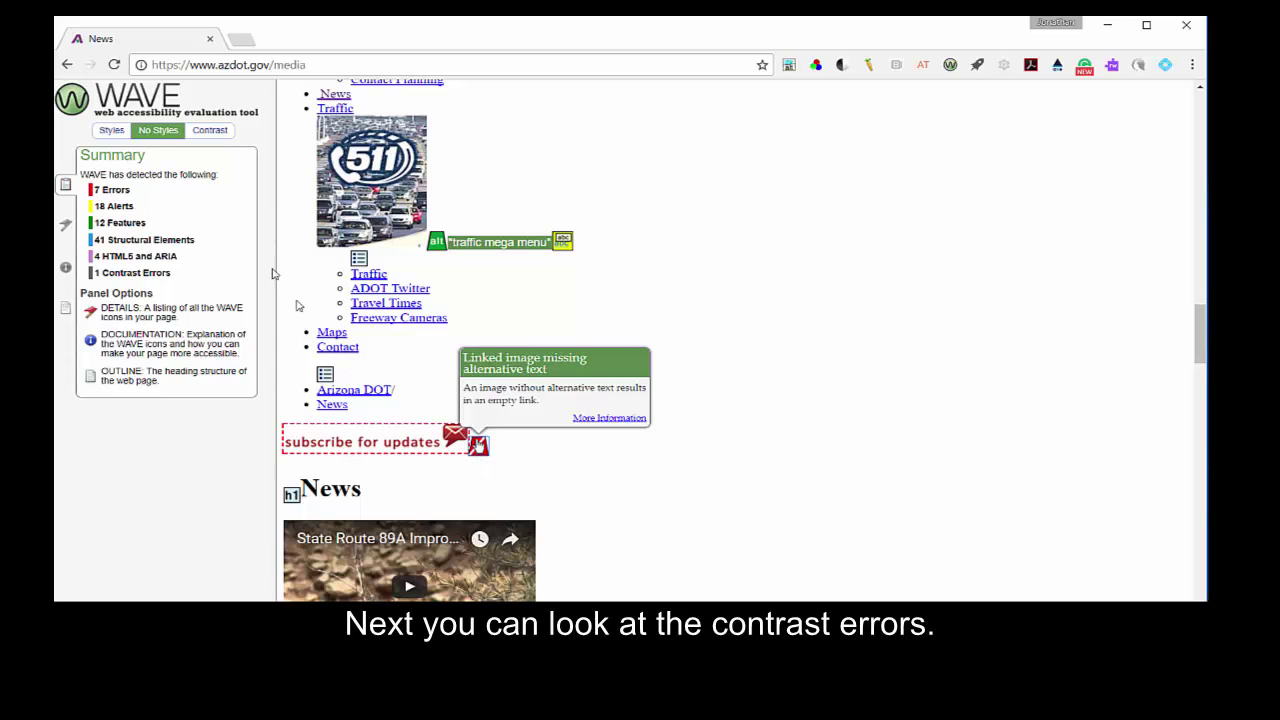
# Load the 'News' breadcrumb's very low contrast (#fe5802 on #ffffff, 3.18:1) into Contrast Tools.
pyautogui.click(210, 131)
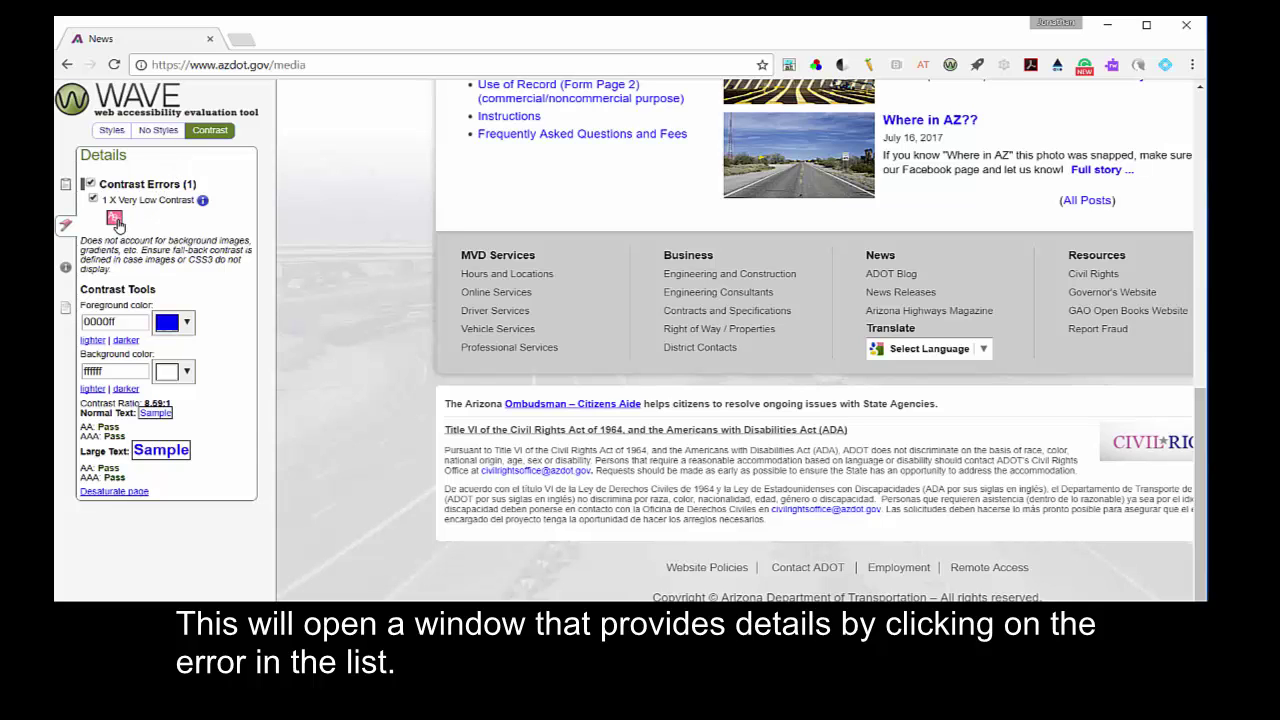
pyautogui.click(116, 220)
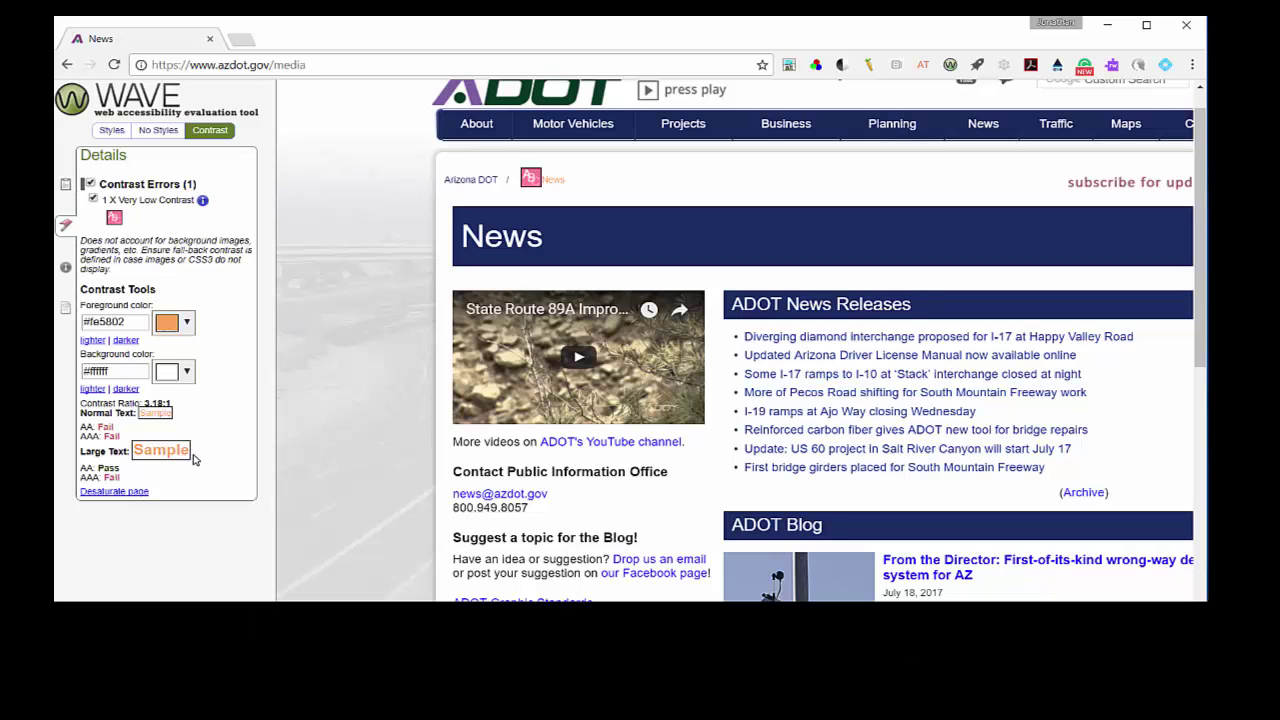
# Restore page styles, list all 7 errors and 18 alerts, and locate the linked image error.
pyautogui.click(112, 131)
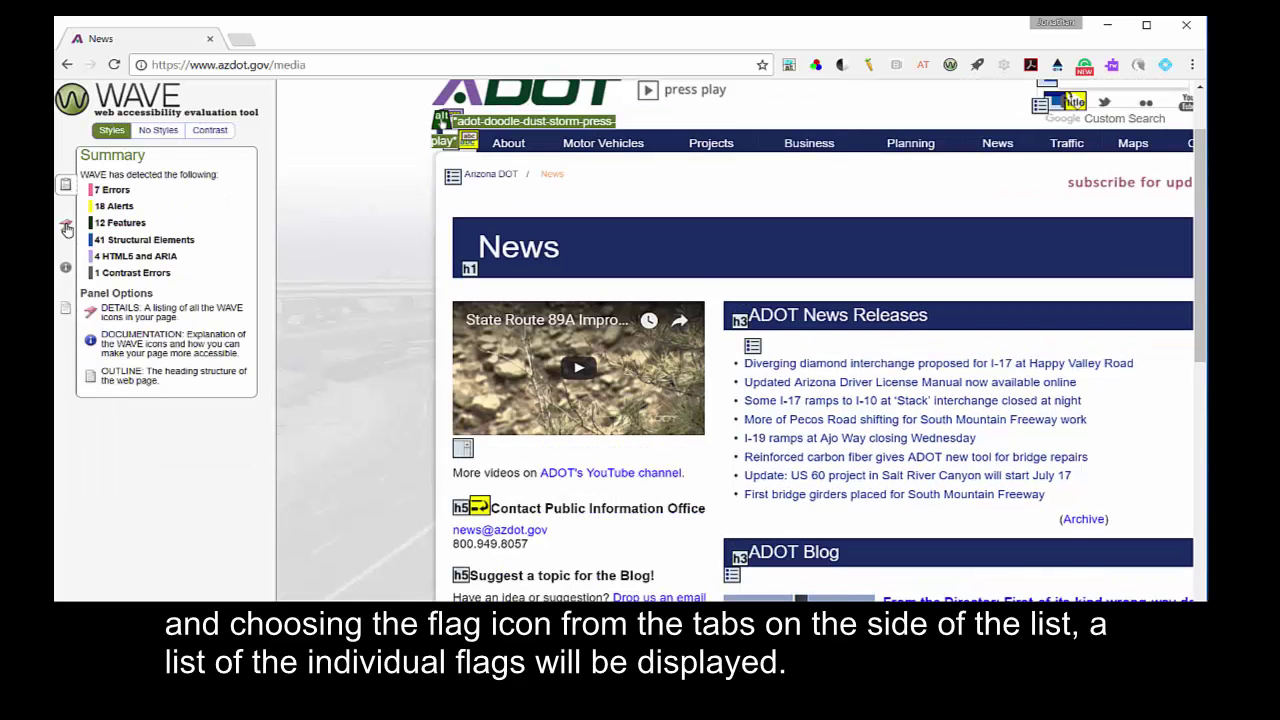
pyautogui.click(66, 229)
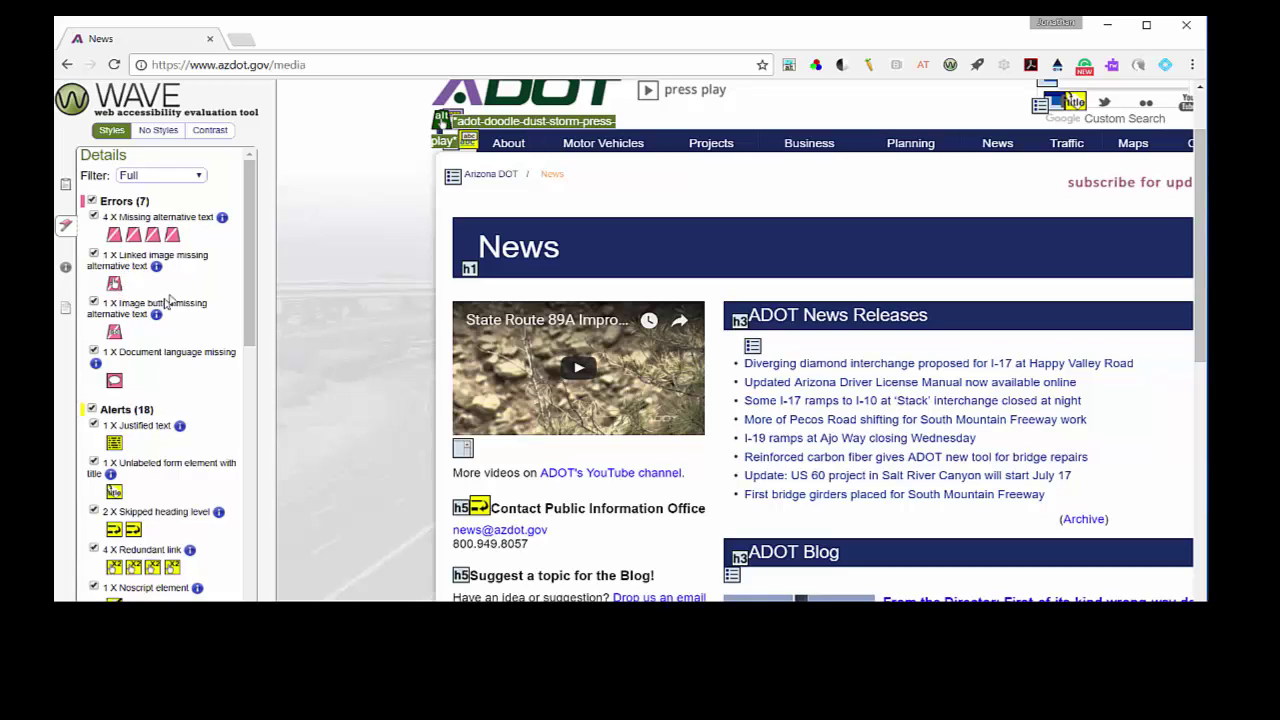
pyautogui.click(116, 286)
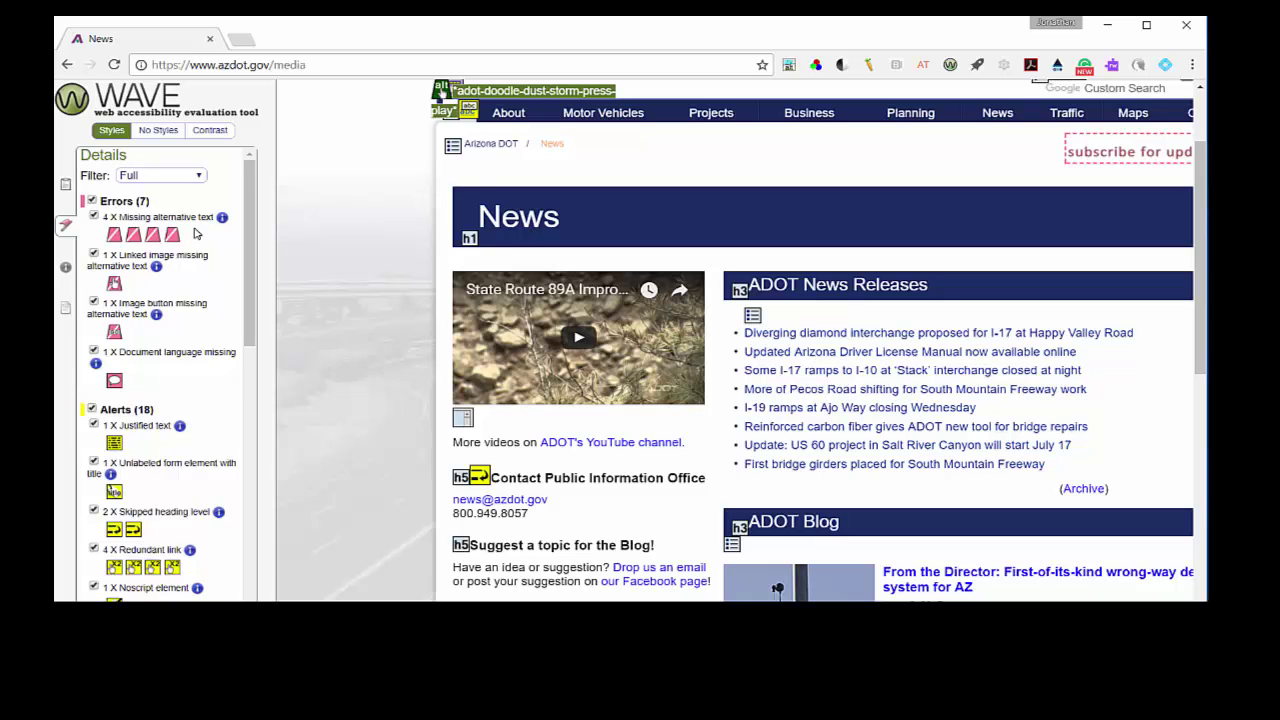
# Locate the images missing alternative text, read that error's documentation, and return to the details list.
pyautogui.click(156, 239)
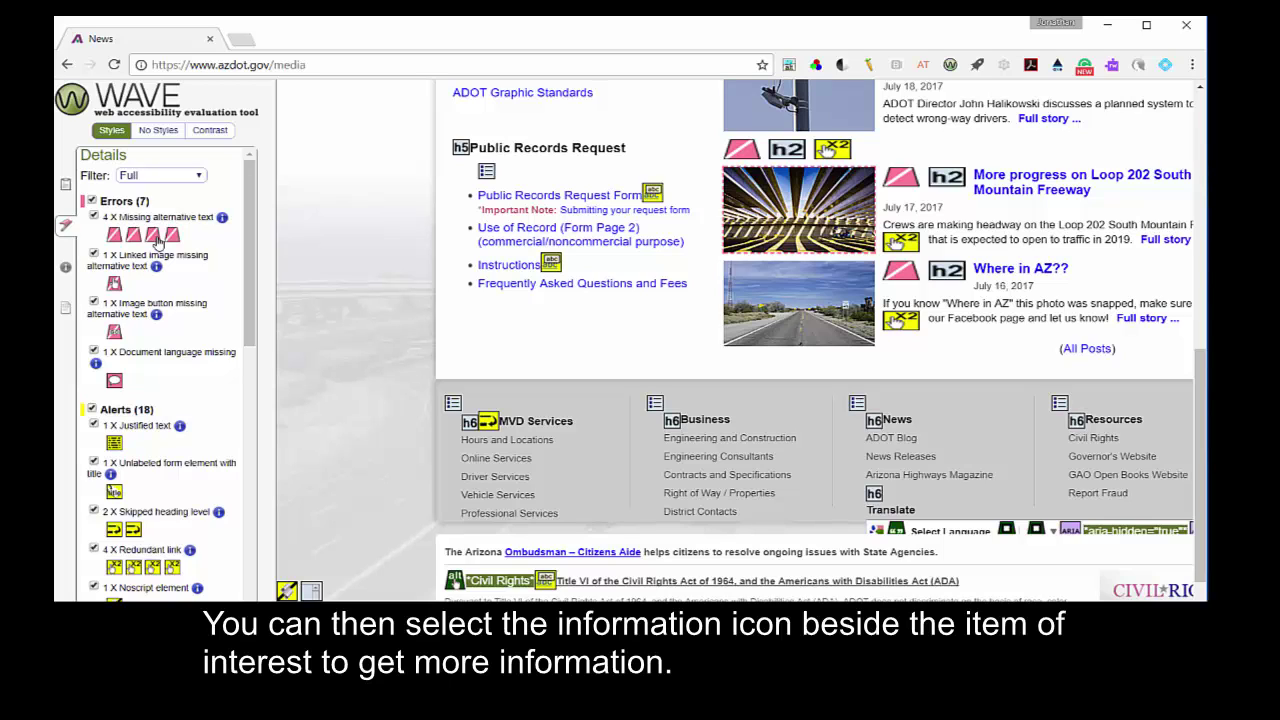
pyautogui.click(221, 218)
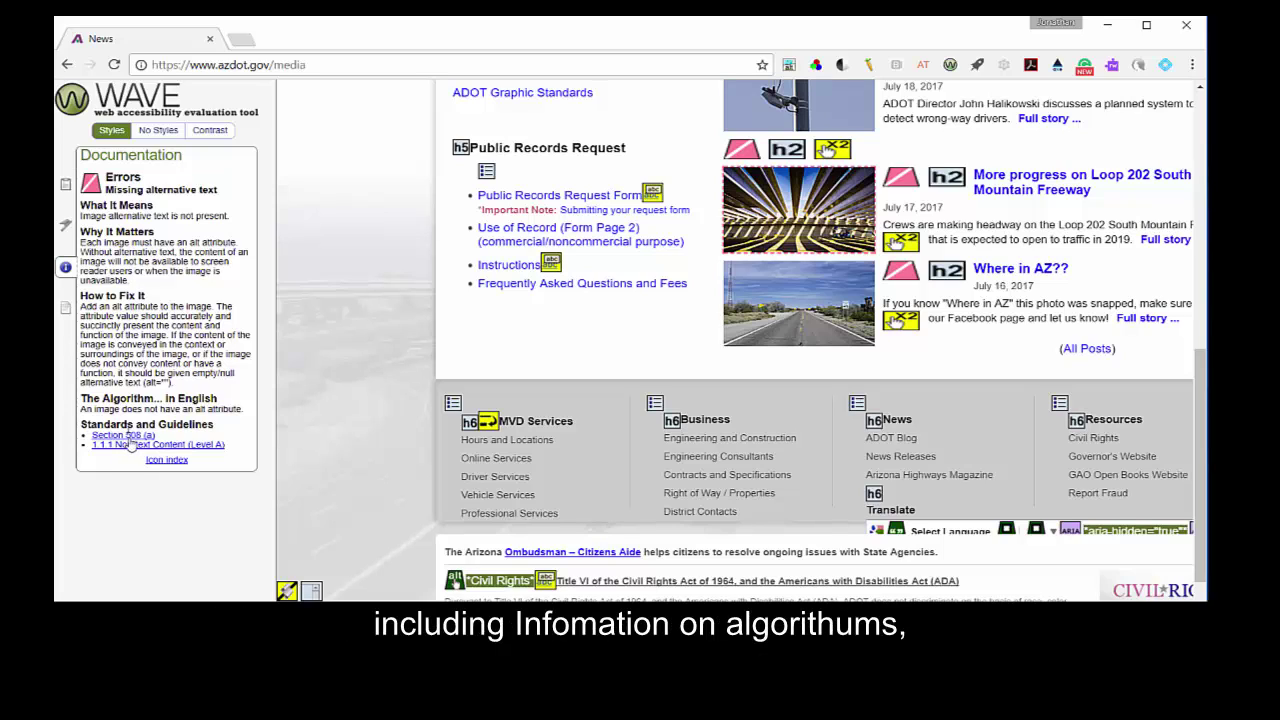
pyautogui.click(66, 227)
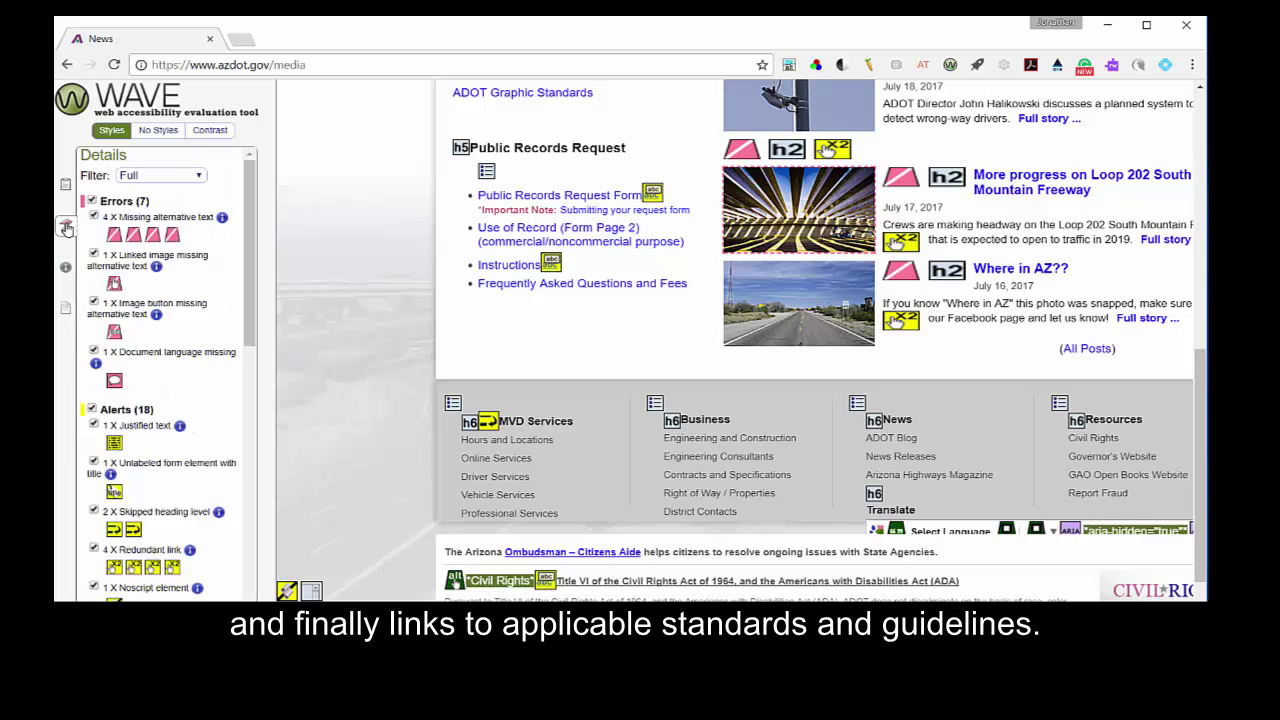
# Show the heading outline and jump to the 'Contact Public Information Office' h5 heading.
pyautogui.click(65, 312)
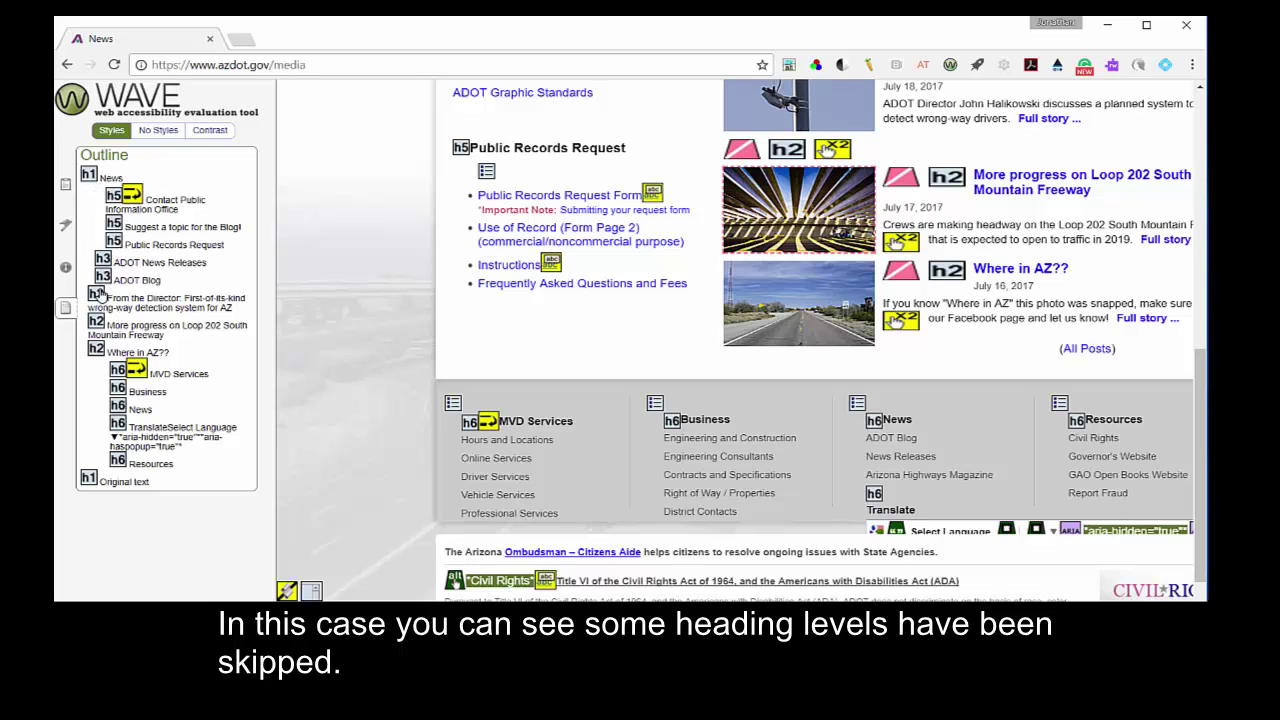
pyautogui.click(132, 200)
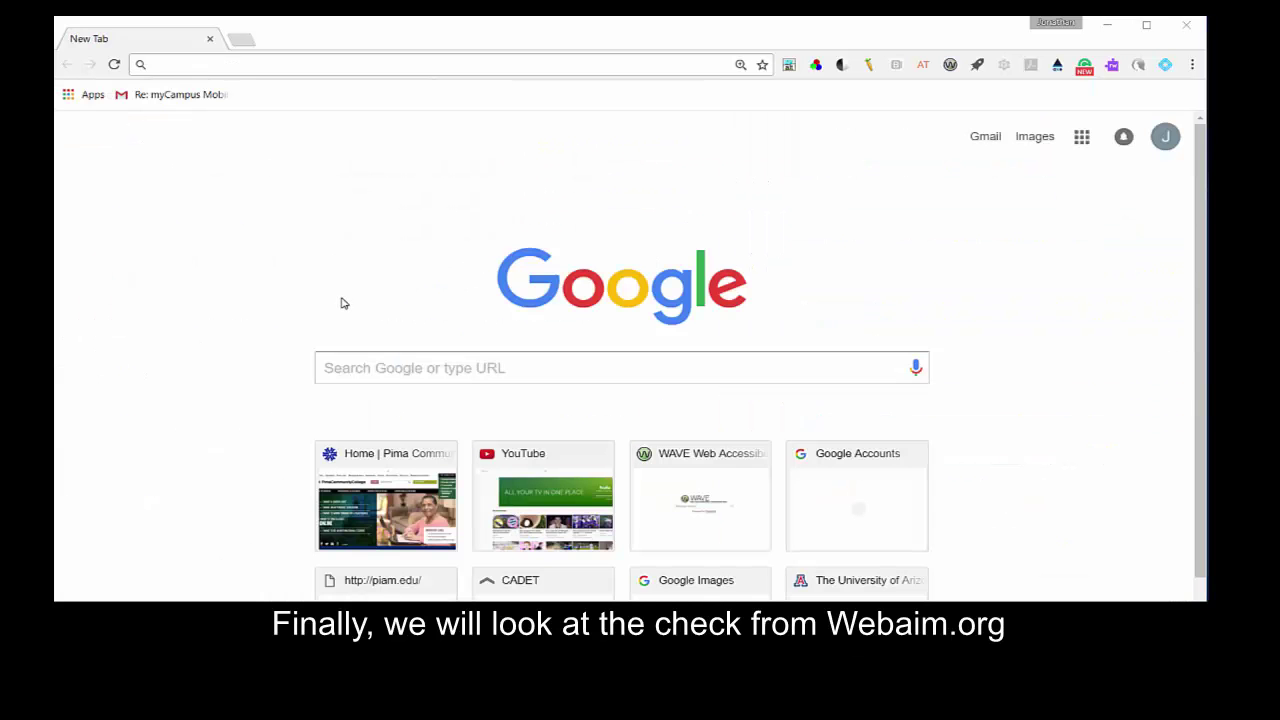
# Go to wave.webaim.org in Chrome.
pyautogui.click(166, 62)
pyautogui.write('wave')
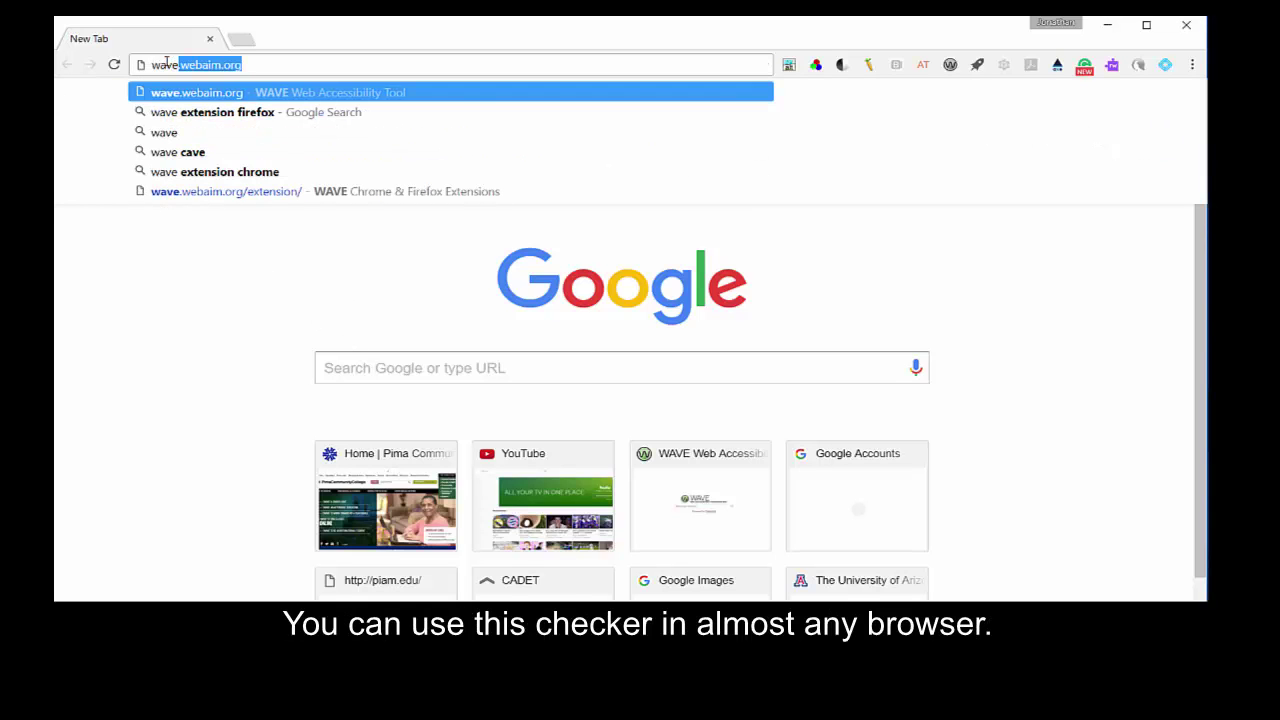
pyautogui.write('.we')
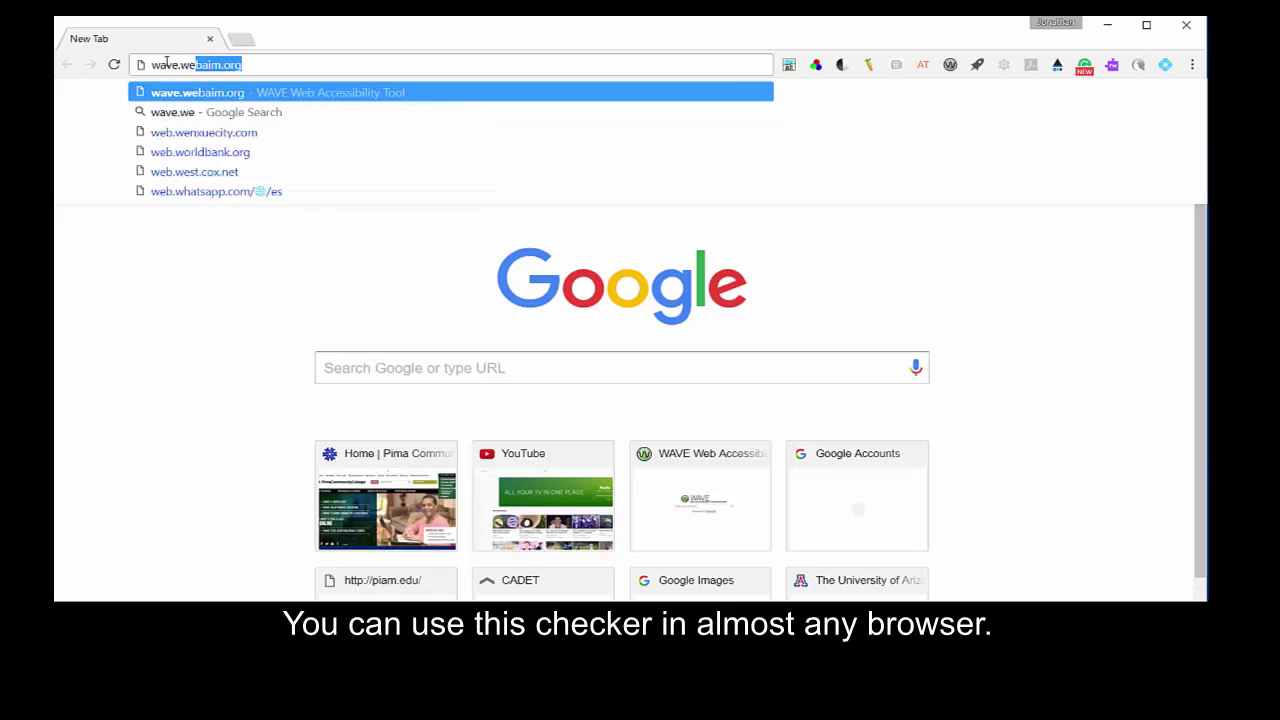
pyautogui.write('baim.org')
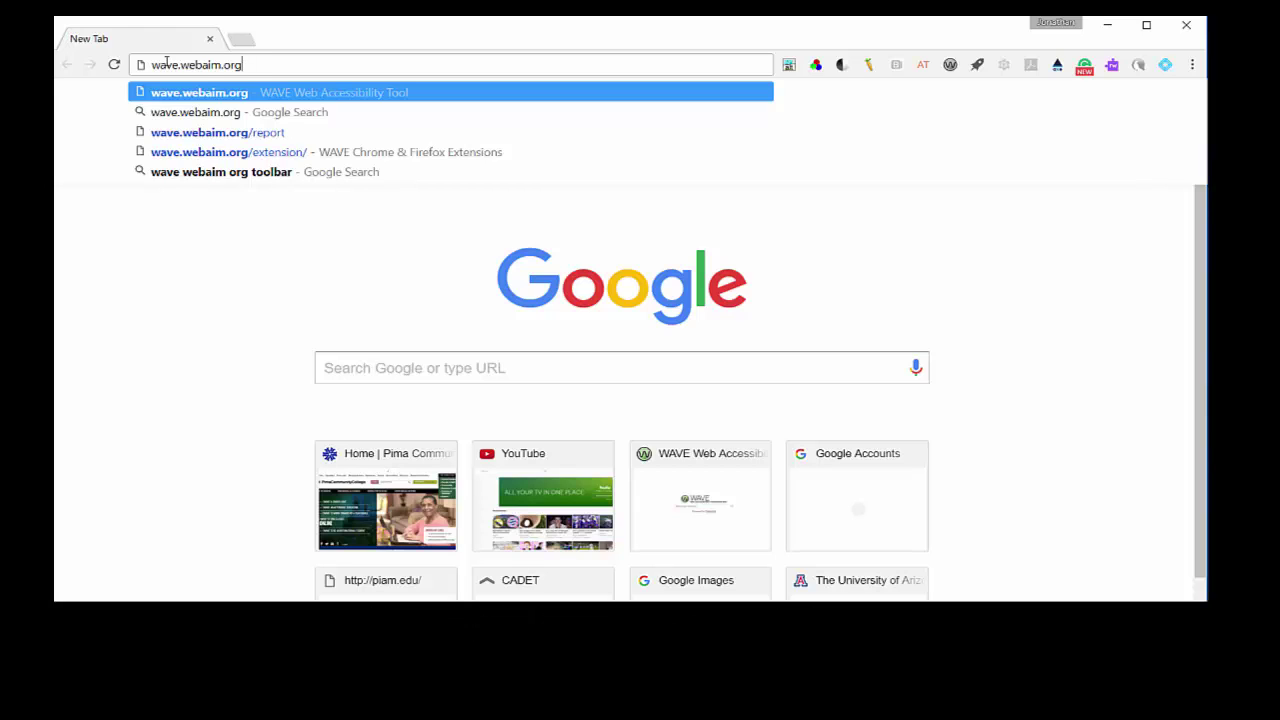
pyautogui.press('Return')
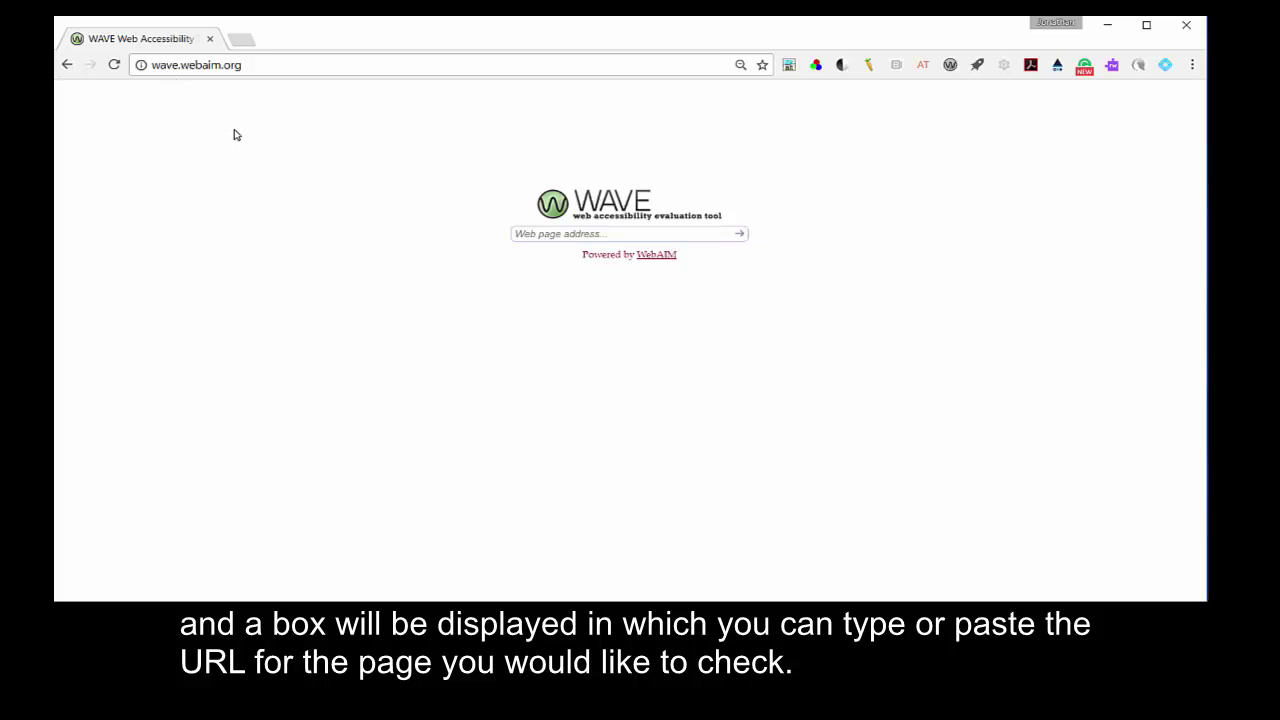
pyautogui.click(517, 234)
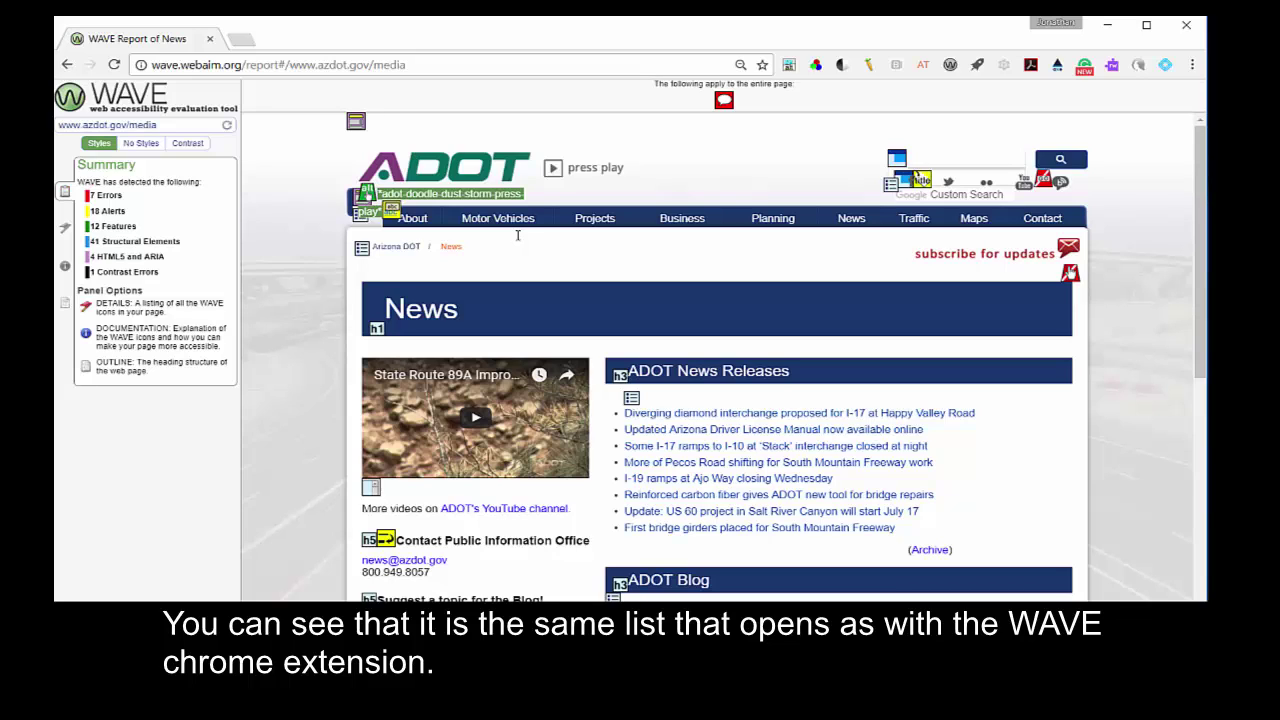
pyautogui.click(141, 145)
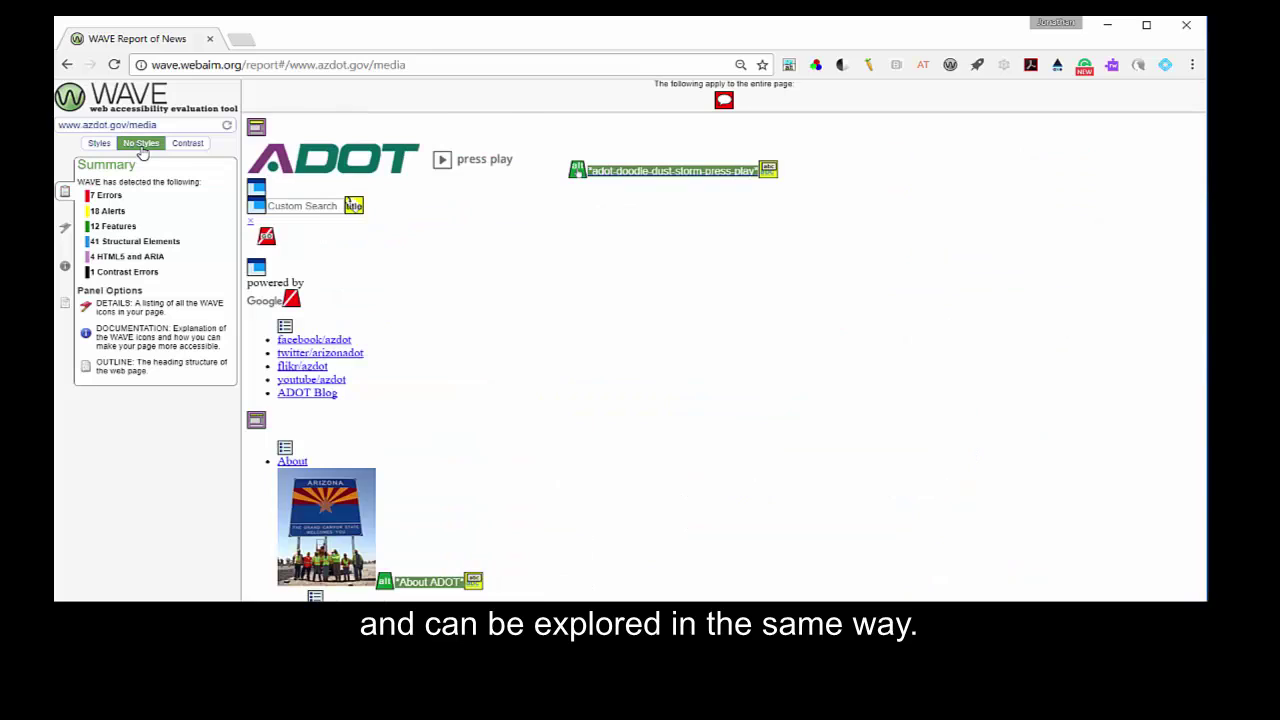
pyautogui.click(188, 144)
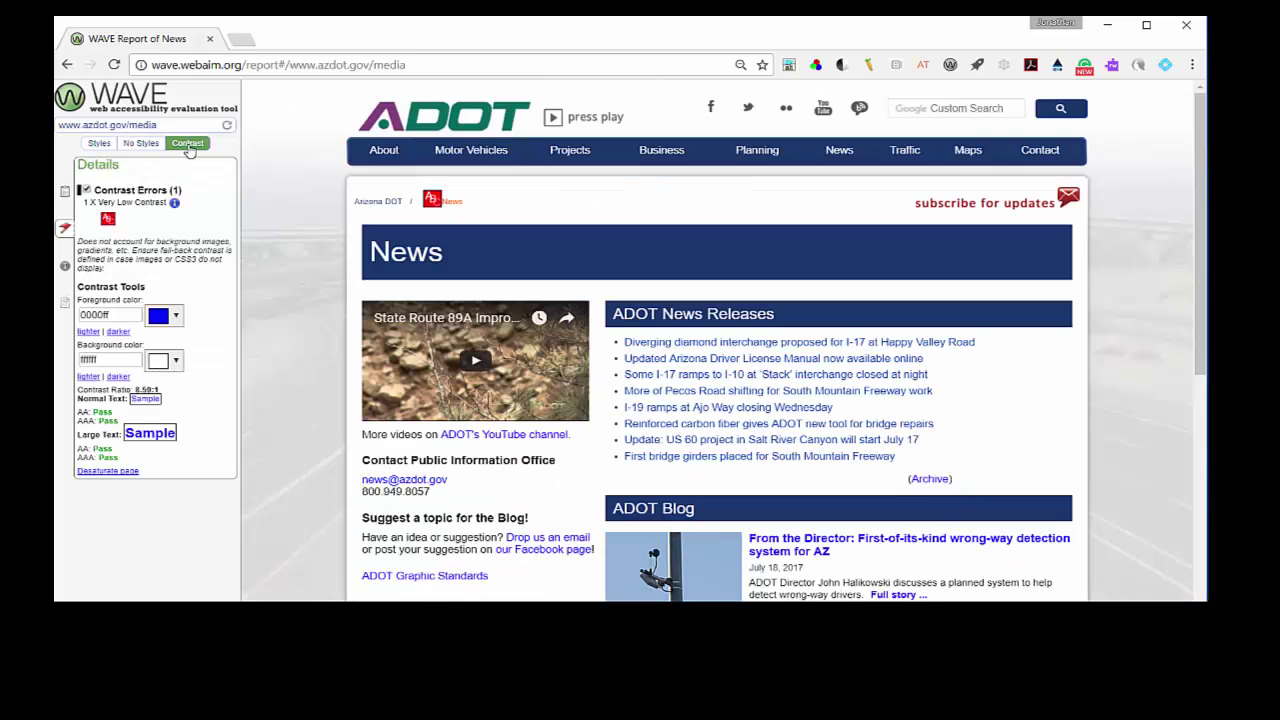
pyautogui.click(98, 144)
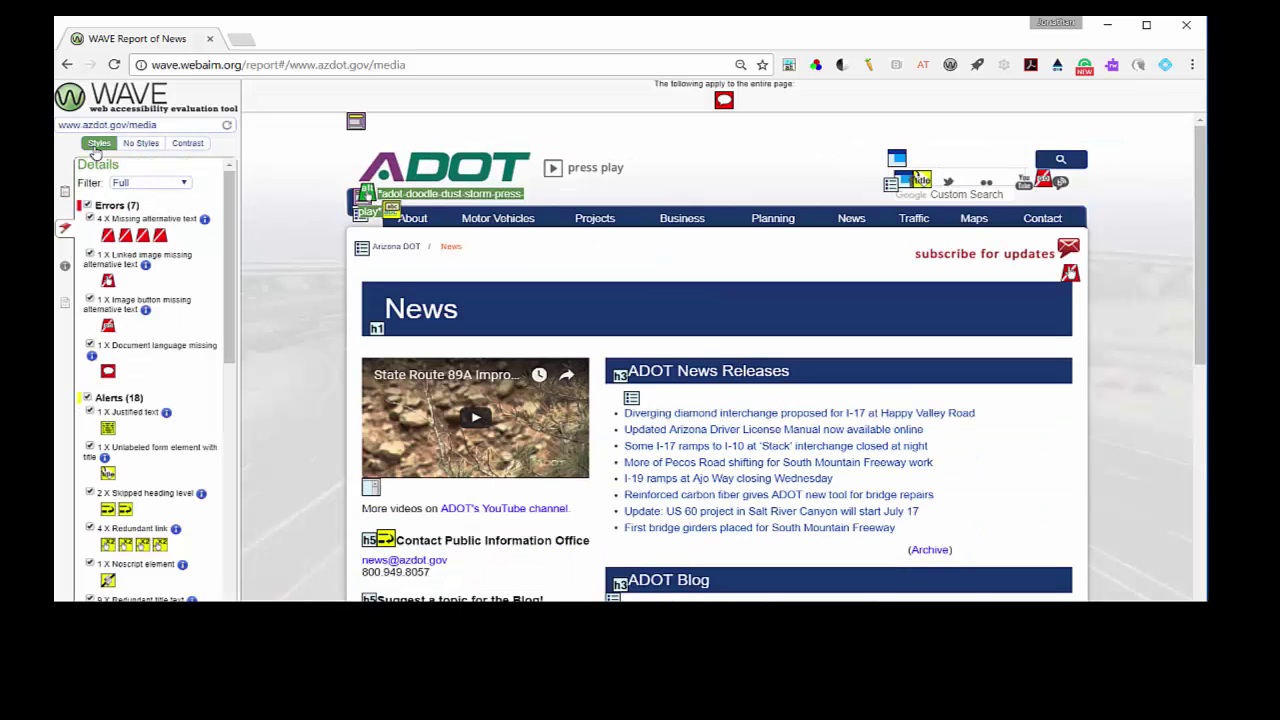
# Review the report's Summary, Details and Documentation panels.
pyautogui.click(65, 192)
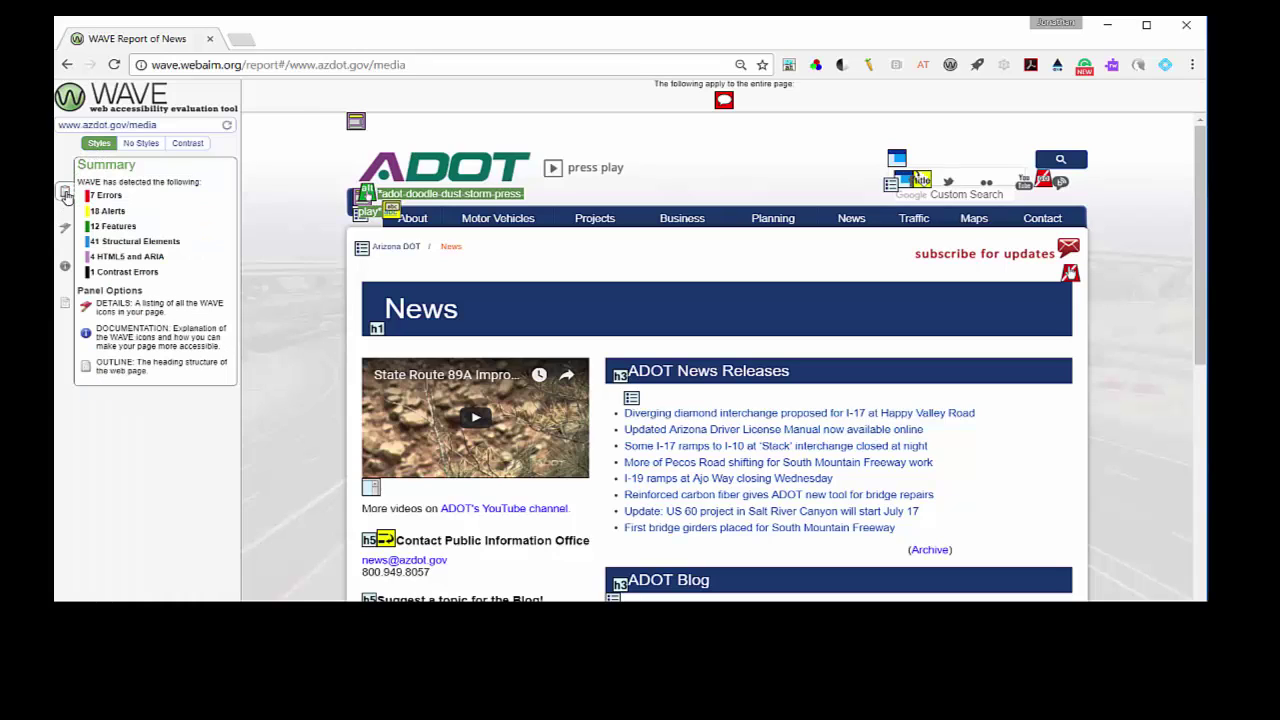
pyautogui.click(65, 229)
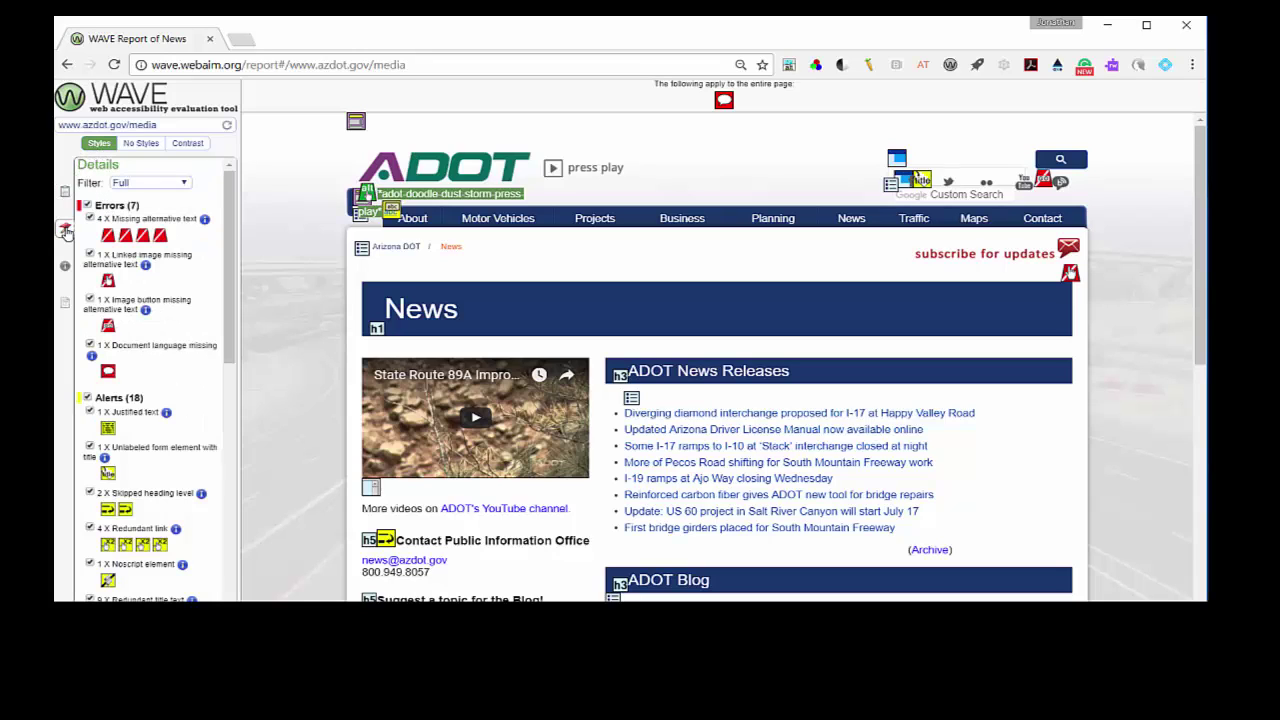
pyautogui.click(65, 268)
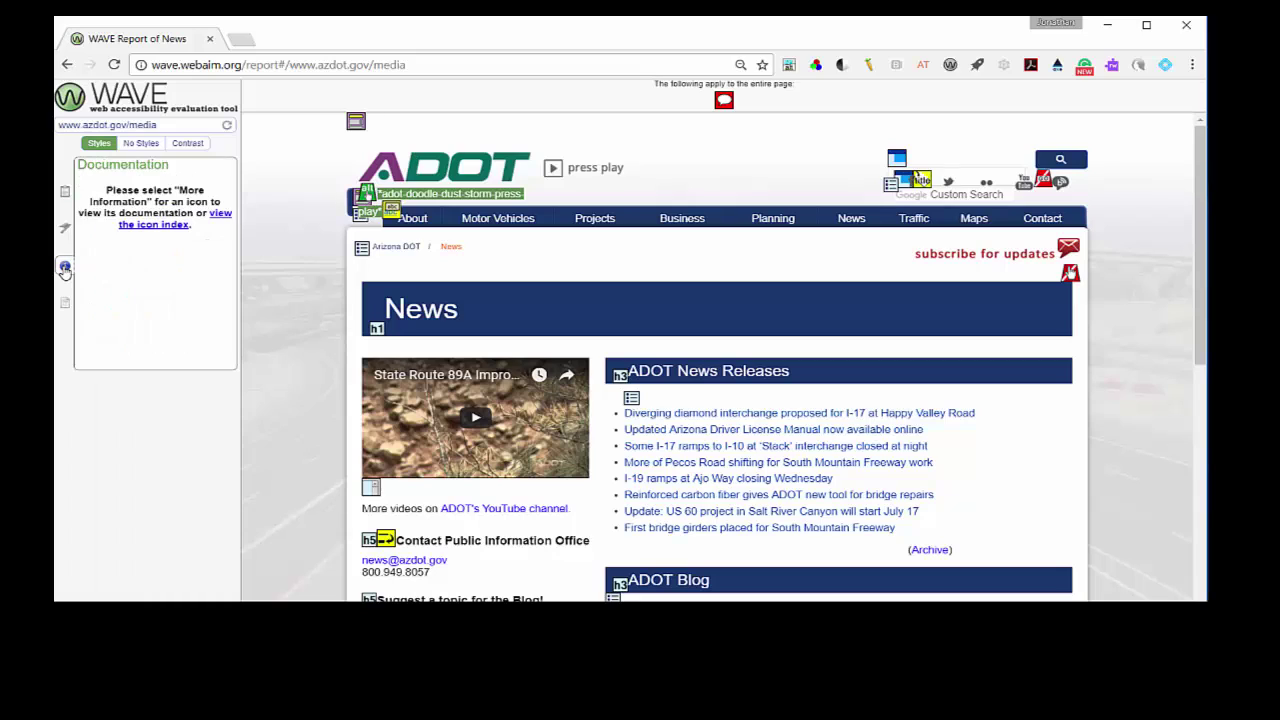